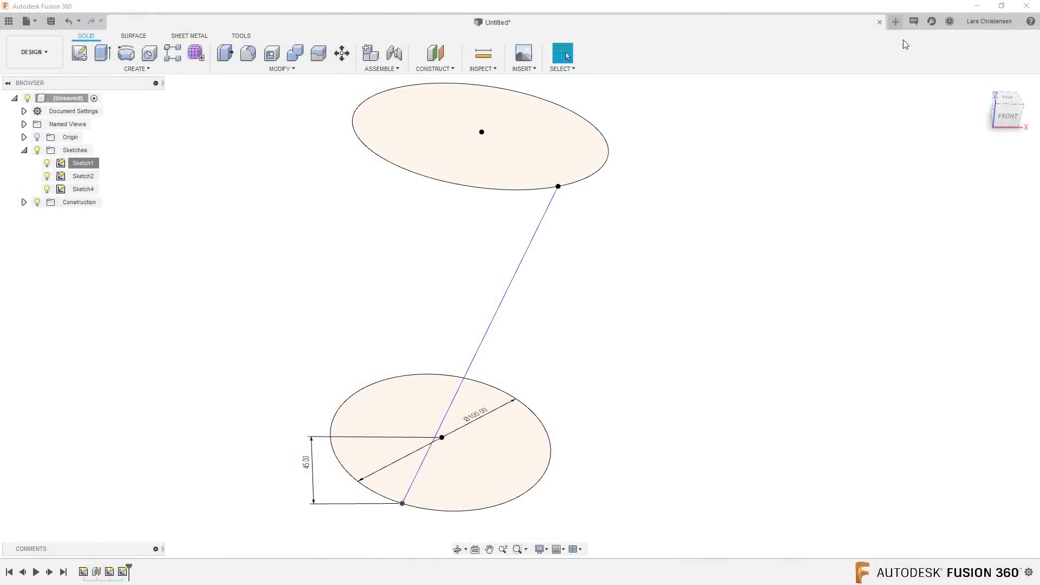
Step: Open a new blank Untitled design beside the existing circle-sketch document
{"action": "left_click", "coordinate": [897, 22]}
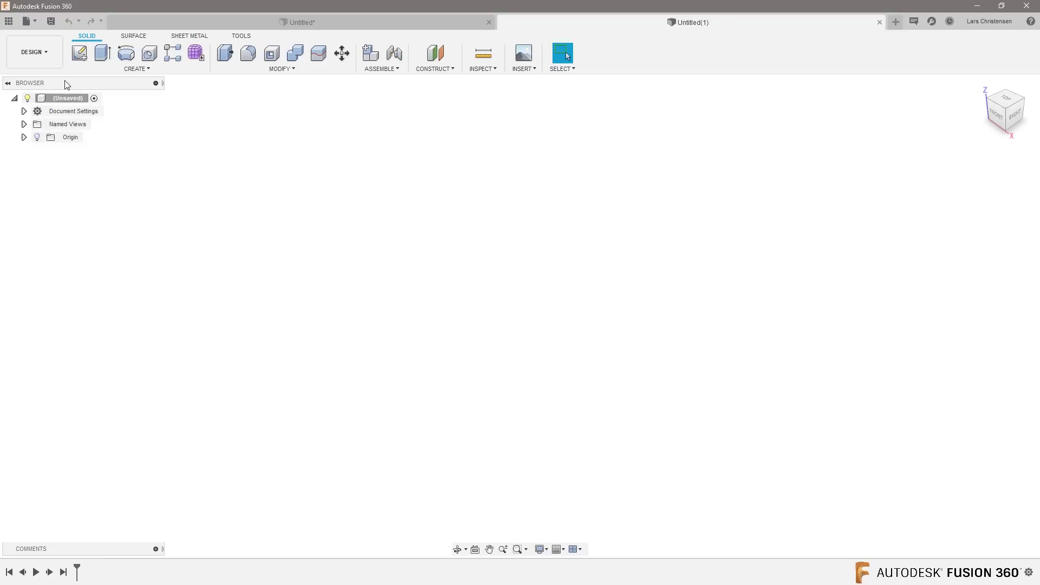
Step: Create a sketch from the Sheet Metal tools on the front (XZ) origin plane
{"action": "left_click", "coordinate": [184, 37]}
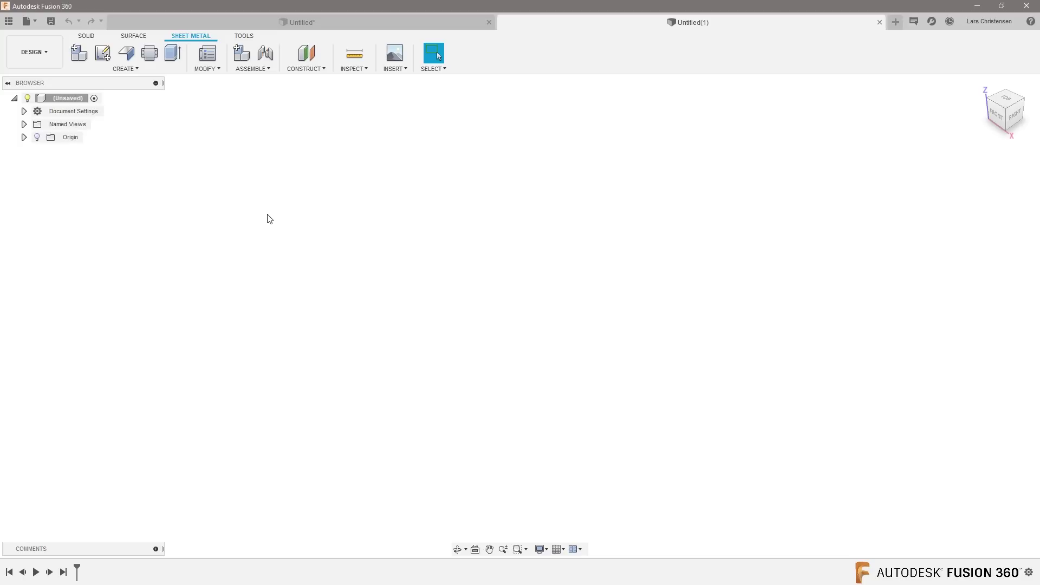
{"action": "left_click", "coordinate": [104, 53]}
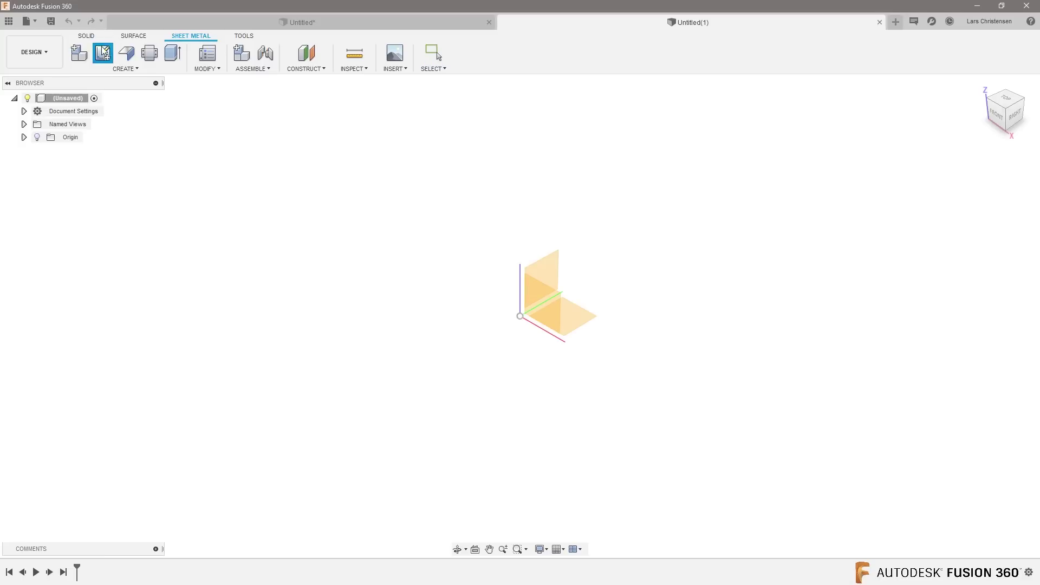
{"action": "left_click", "coordinate": [545, 305]}
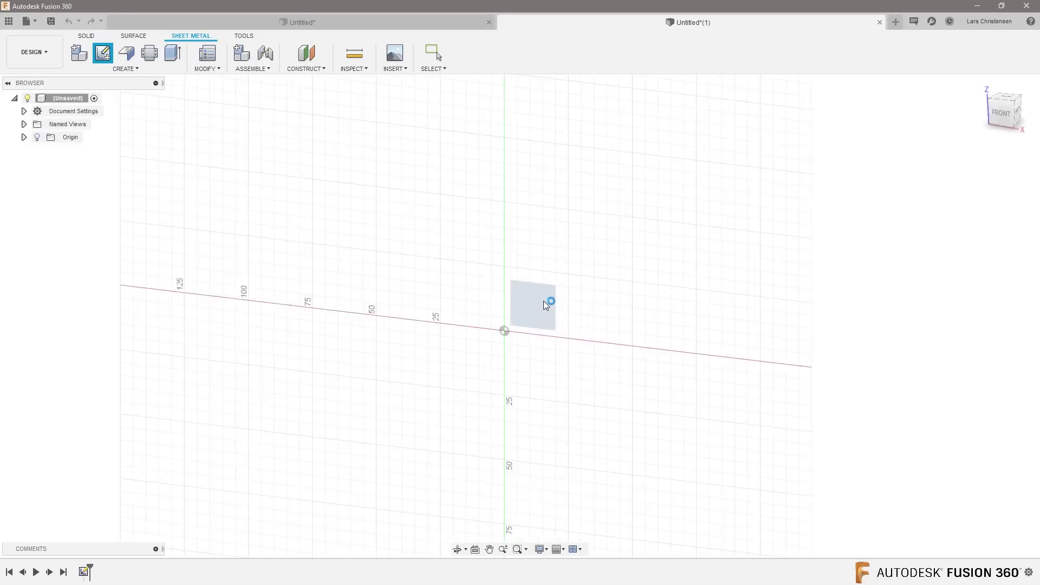
Step: Draw a 25 mm centre-diameter circle at the origin and zoom in on it
{"action": "key", "text": "c"}
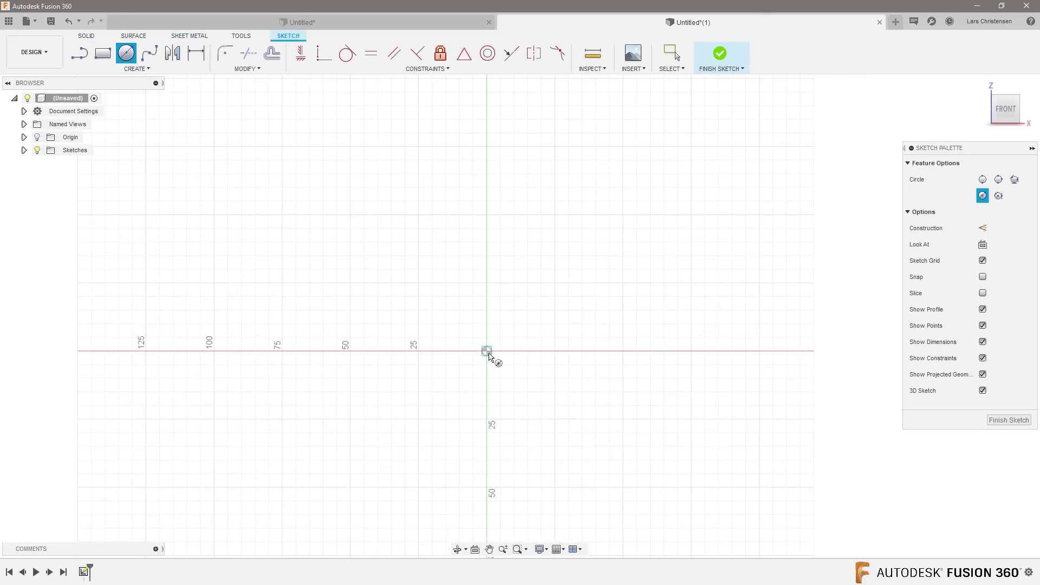
{"action": "left_click", "coordinate": [486, 351]}
{"action": "type", "text": "25"}
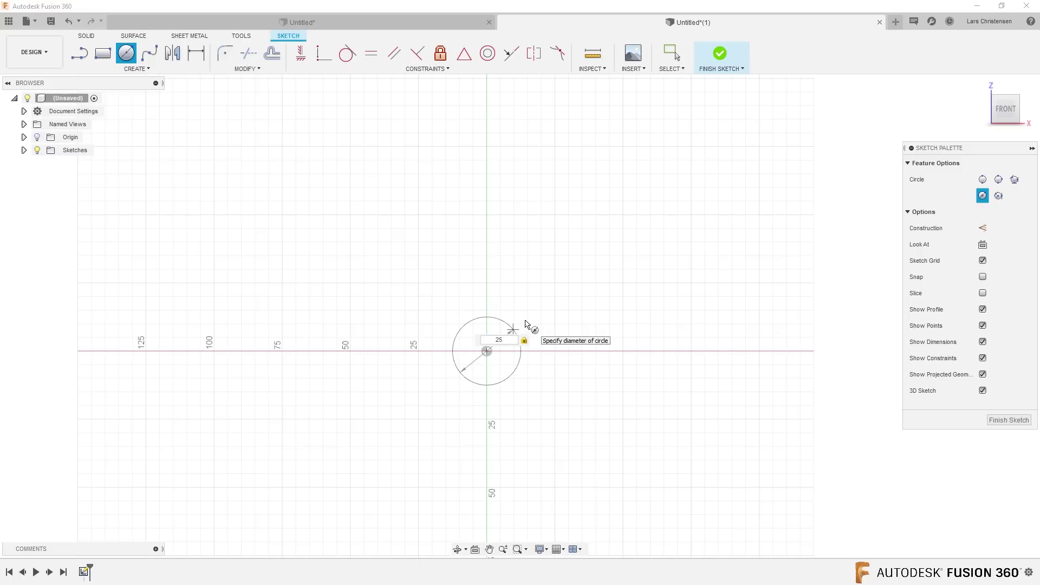
{"action": "key", "text": "Return"}
{"action": "scroll", "coordinate": [559, 379], "scroll_direction": "up", "scroll_amount": 3}
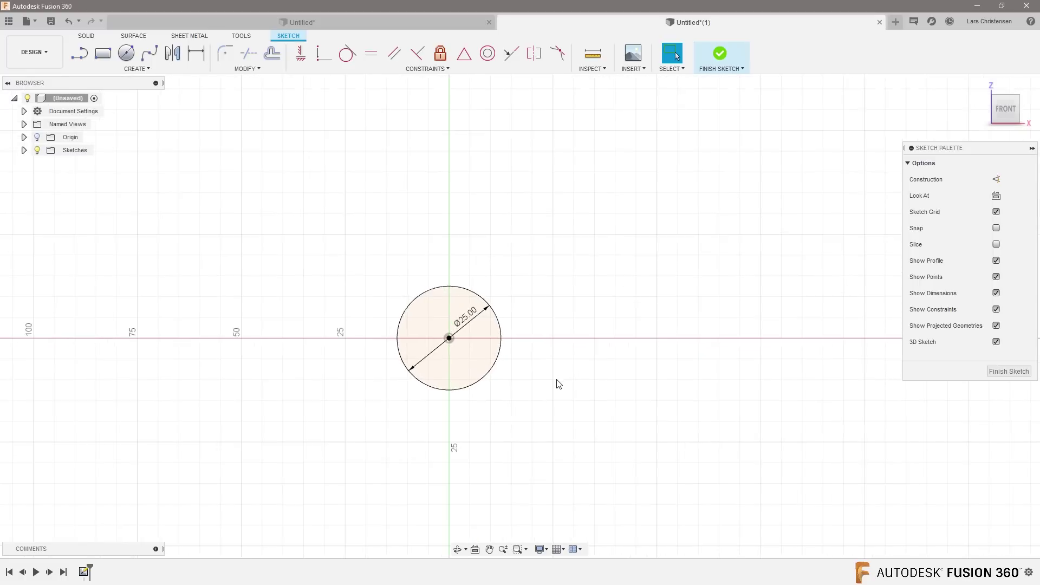
{"action": "scroll", "coordinate": [419, 305], "scroll_direction": "up", "scroll_amount": 2}
{"action": "scroll", "coordinate": [388, 353], "scroll_direction": "up", "scroll_amount": 3}
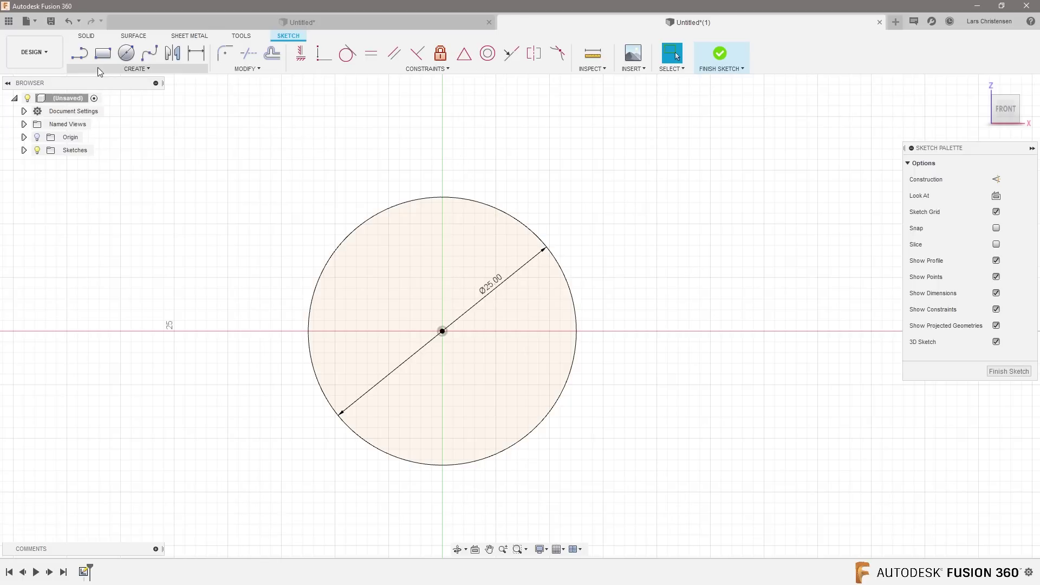
Step: Draw a vertical line and a slightly slanted line from the circle centre to its rim
{"action": "left_click", "coordinate": [81, 54]}
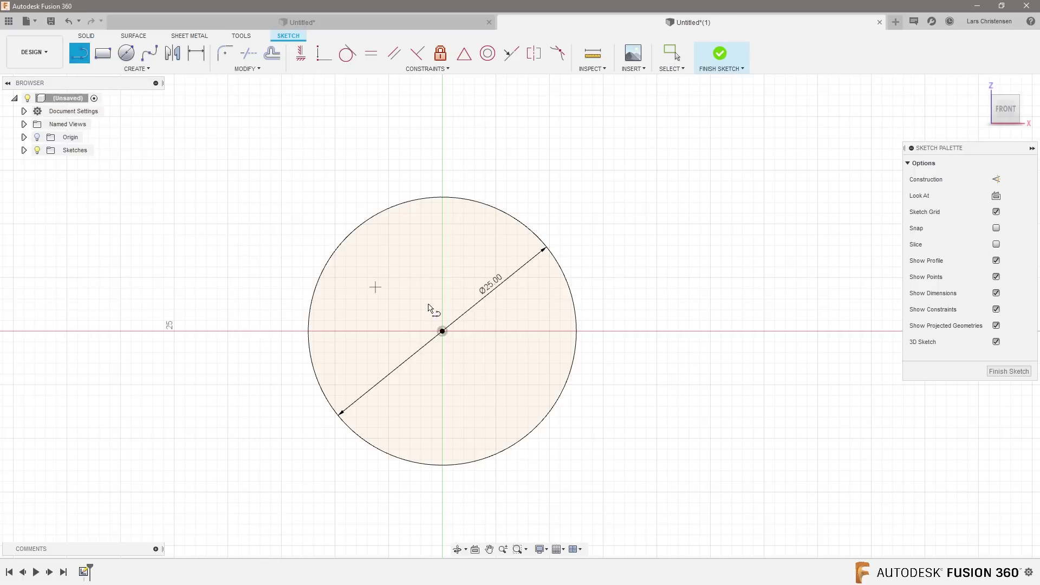
{"action": "left_click", "coordinate": [442, 331]}
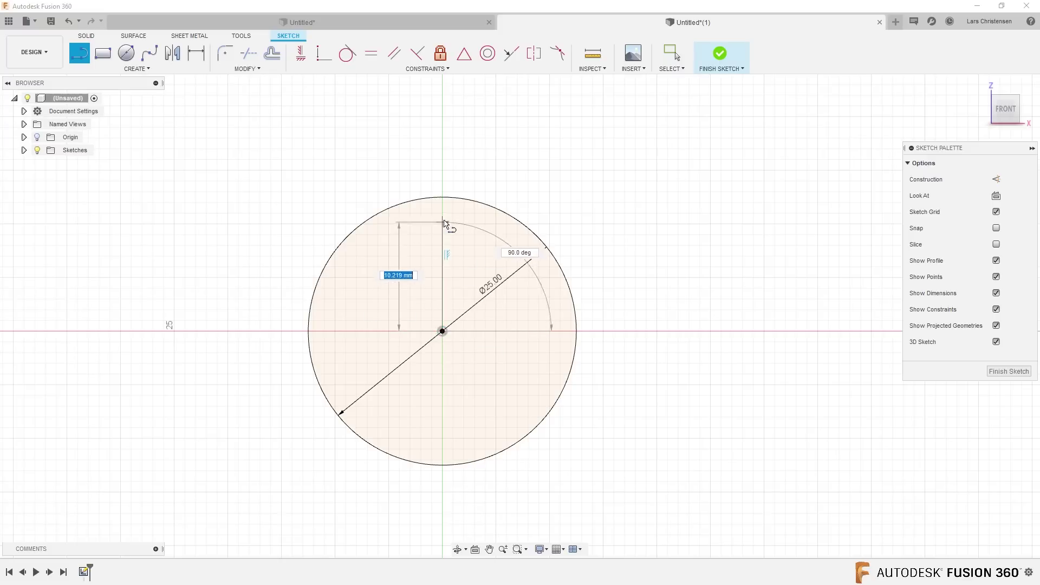
{"action": "left_click", "coordinate": [442, 197]}
{"action": "scroll", "coordinate": [529, 284], "scroll_direction": "up", "scroll_amount": 4}
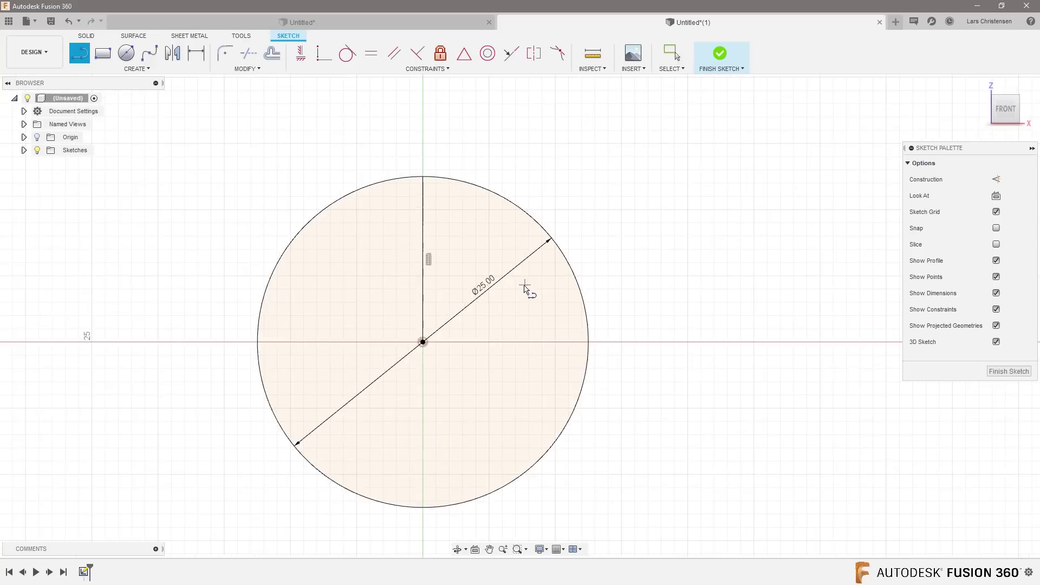
{"action": "left_click", "coordinate": [413, 350]}
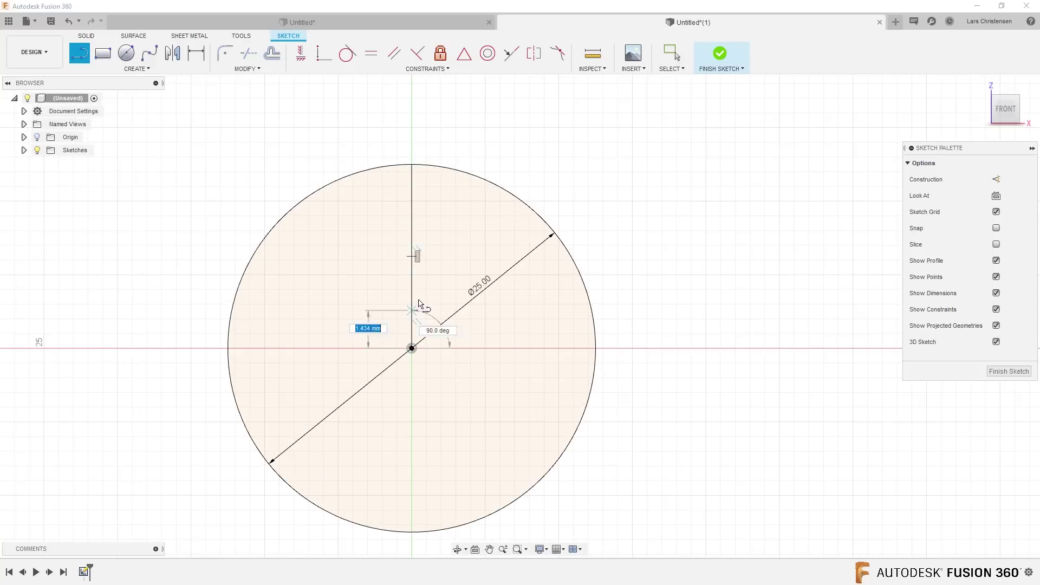
{"action": "left_click", "coordinate": [432, 166]}
{"action": "key", "text": "Escape"}
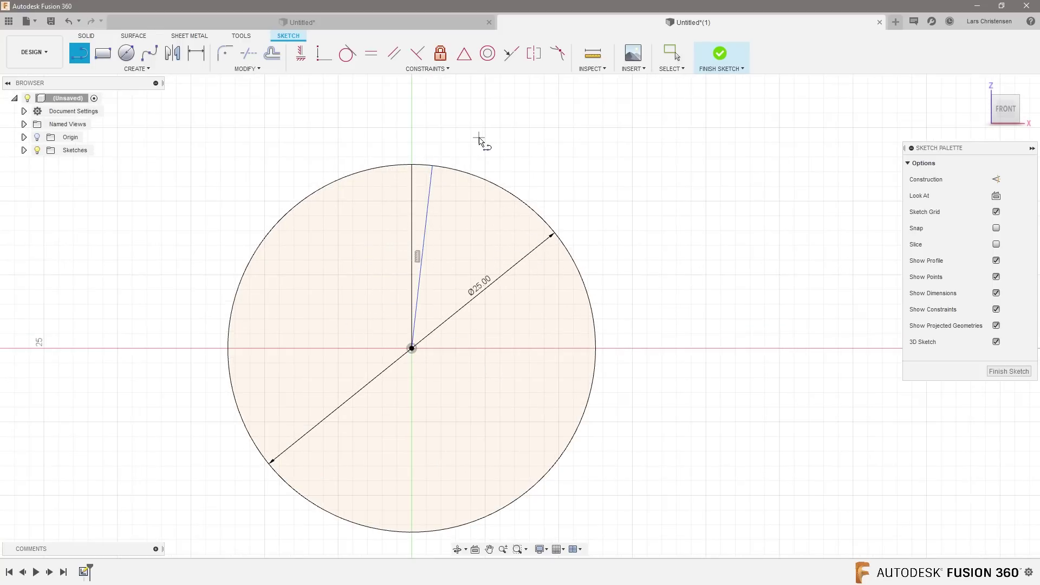
Step: Dimension the angle between the two lines as 2°, undoing the wrong 173.5° dimension
{"action": "key", "text": "d"}
{"action": "left_click", "coordinate": [413, 196]}
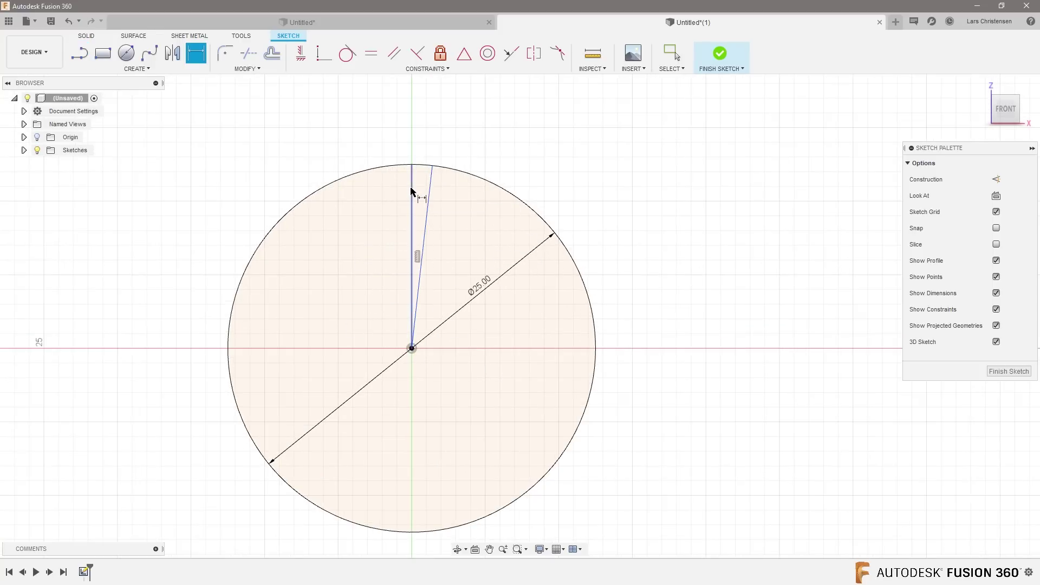
{"action": "left_click", "coordinate": [429, 190]}
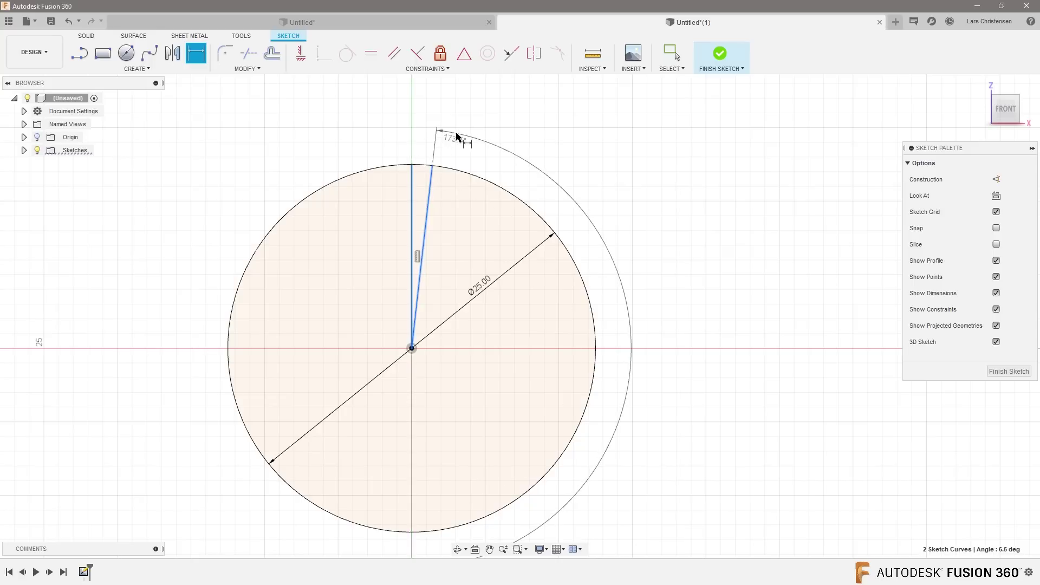
{"action": "left_click", "coordinate": [458, 145]}
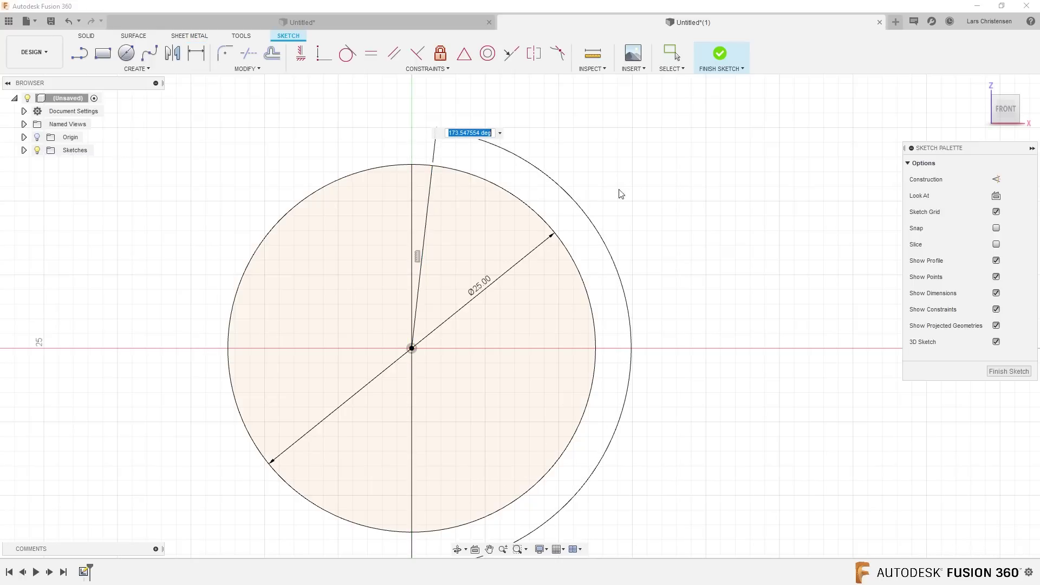
{"action": "key", "text": "Return"}
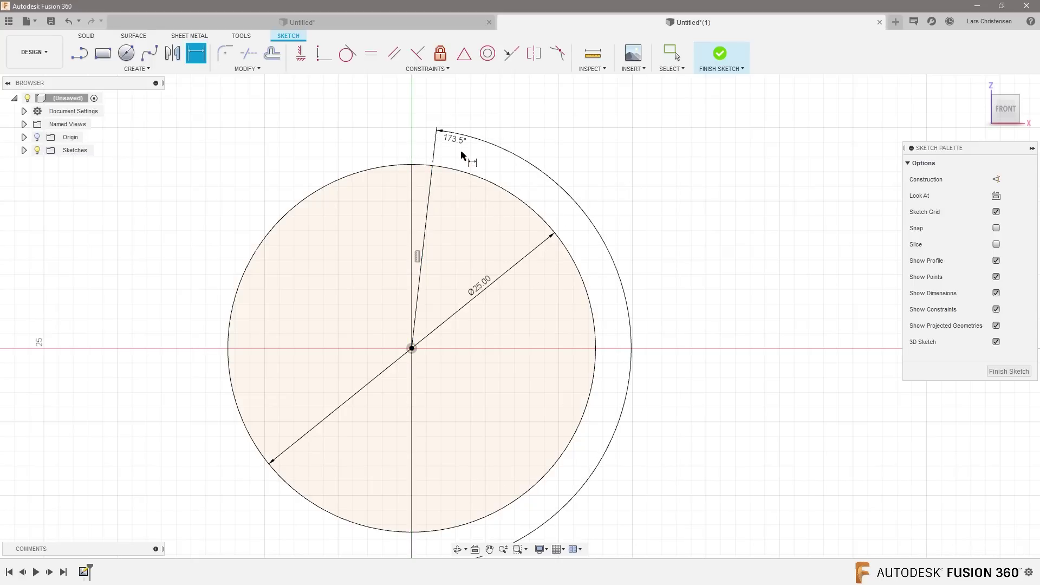
{"action": "key", "text": "ctrl+z"}
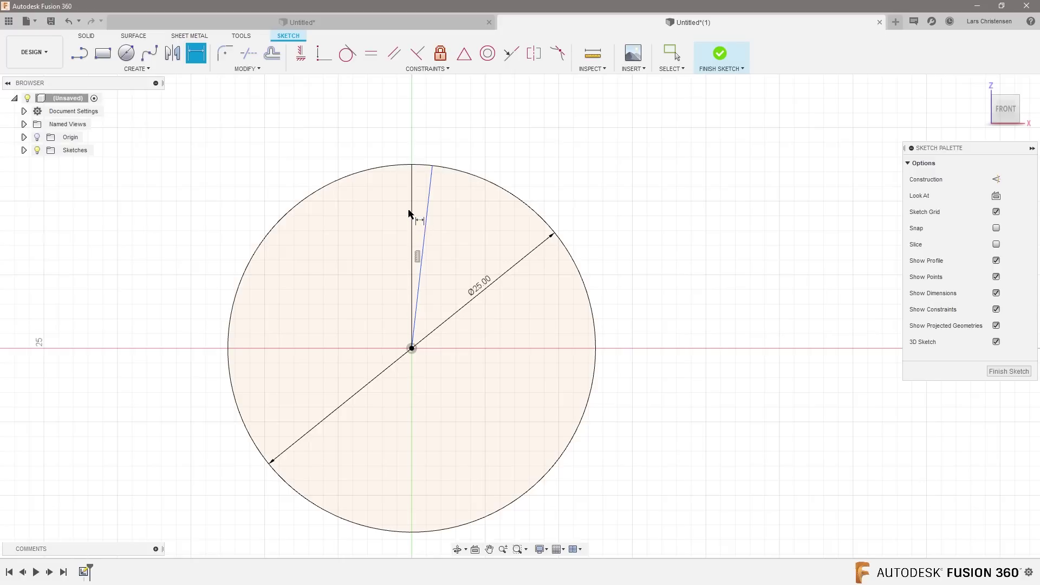
{"action": "left_click", "coordinate": [414, 215]}
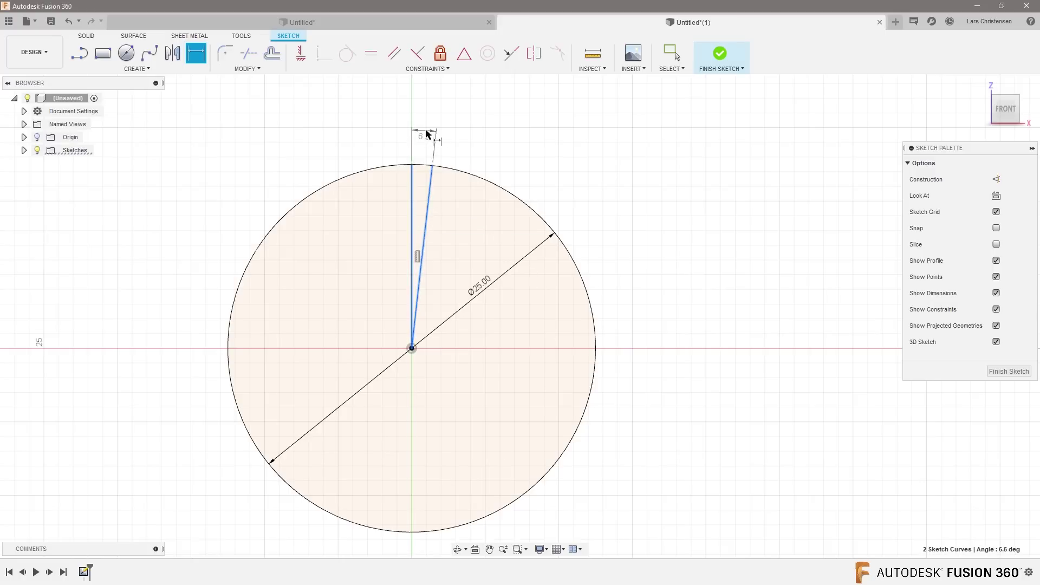
{"action": "left_click", "coordinate": [429, 133]}
{"action": "type", "text": "2"}
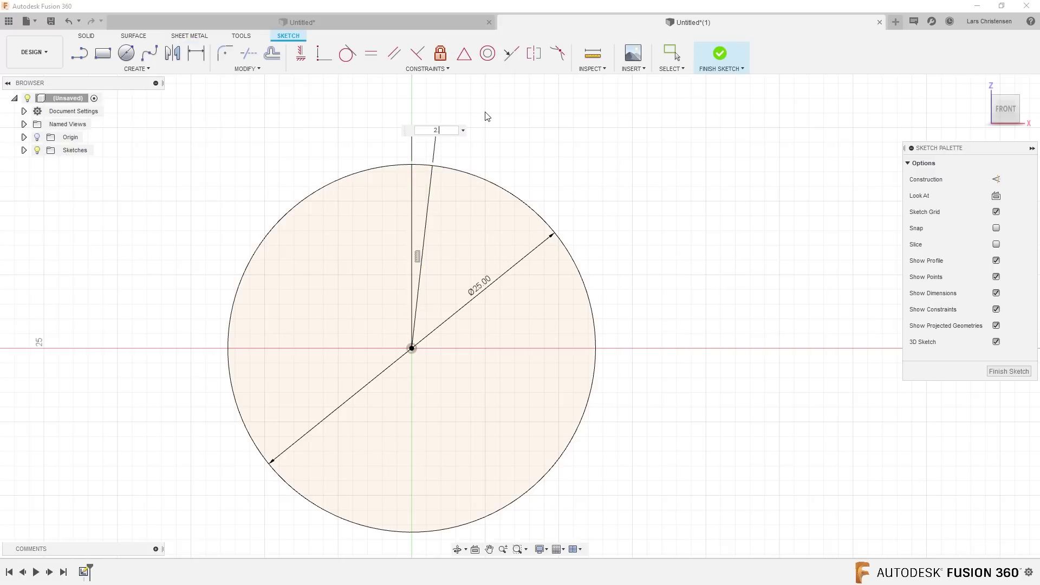
{"action": "type", "text": "."}
{"action": "key", "text": "Return"}
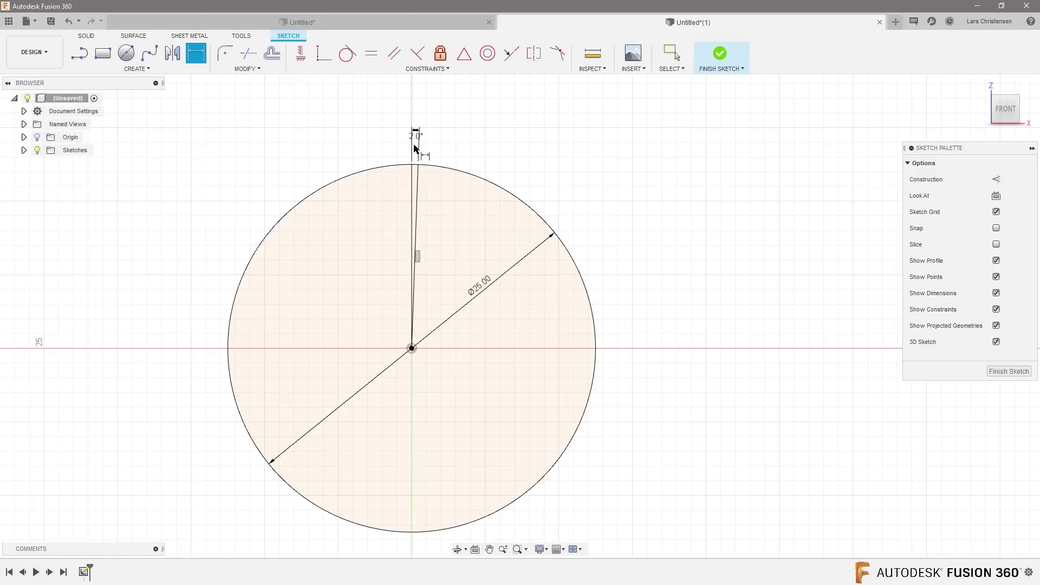
{"action": "scroll", "coordinate": [414, 163], "scroll_direction": "up", "scroll_amount": 2}
{"action": "scroll", "coordinate": [414, 162], "scroll_direction": "up", "scroll_amount": 3}
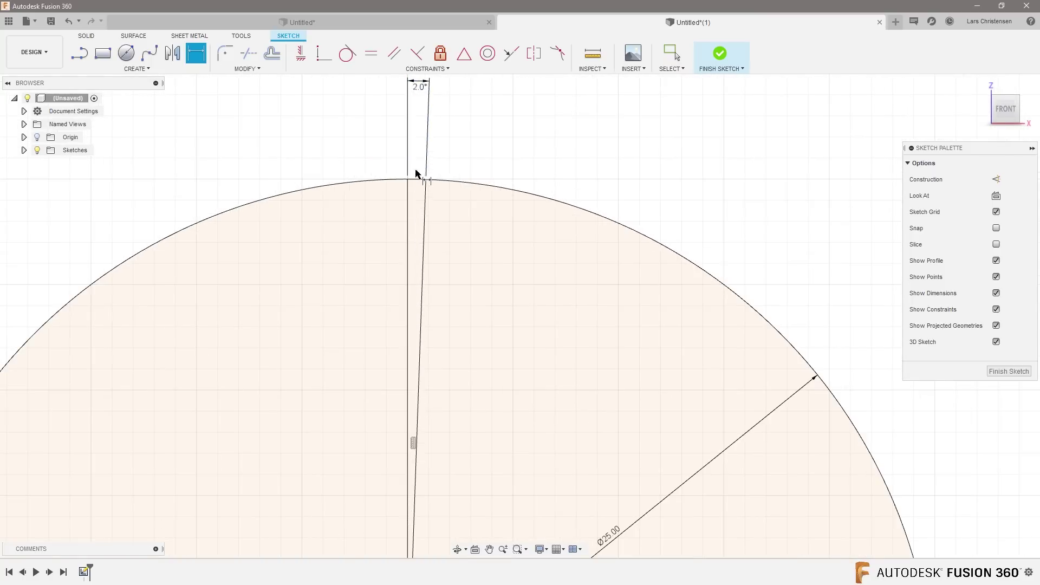
Step: Trim the small arc between the two lines, then finish the sketch
{"action": "left_click", "coordinate": [249, 69]}
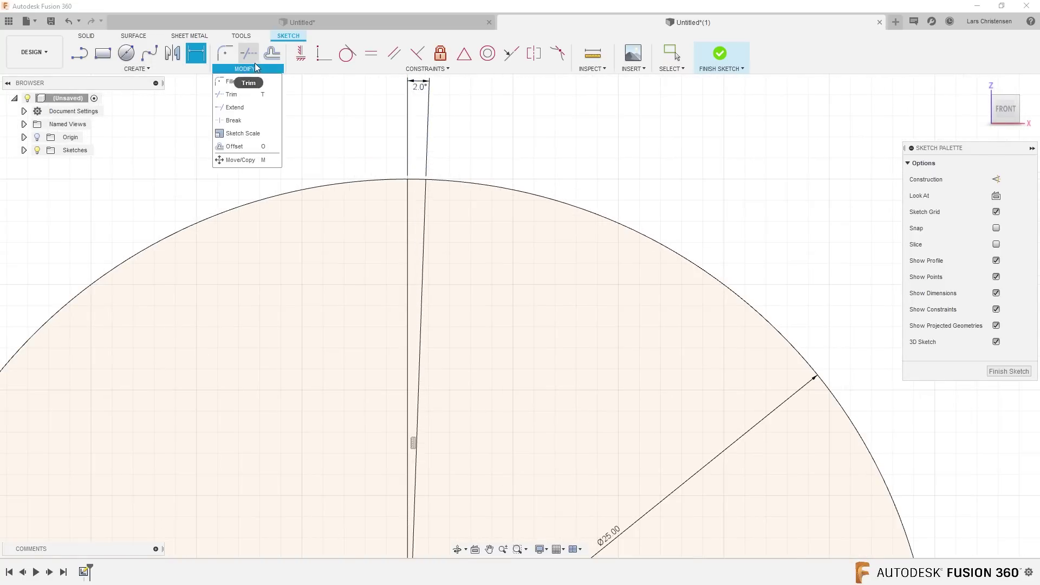
{"action": "left_click", "coordinate": [230, 95]}
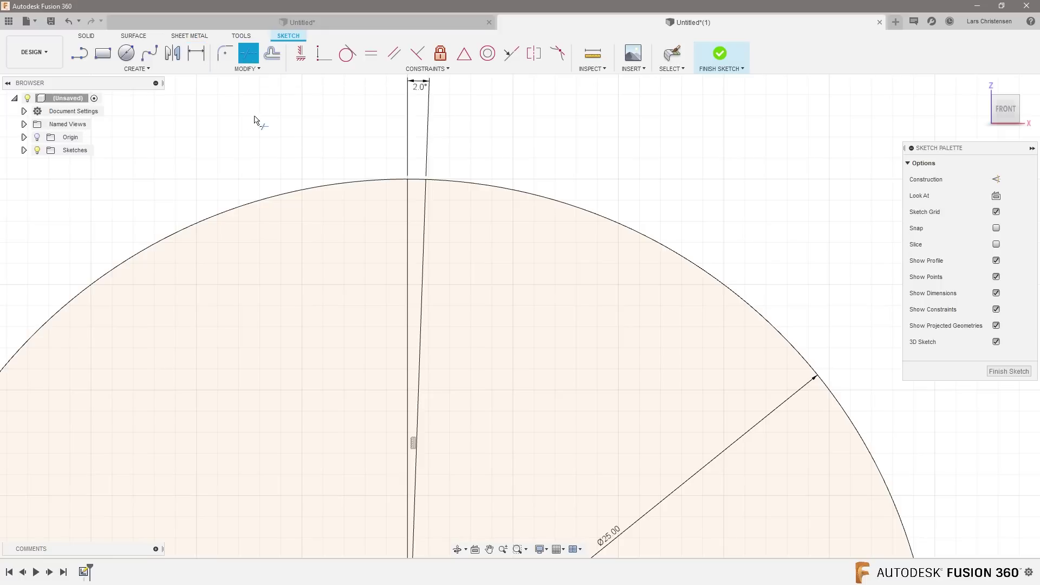
{"action": "left_click", "coordinate": [416, 182]}
{"action": "scroll", "coordinate": [412, 169], "scroll_direction": "down", "scroll_amount": 3}
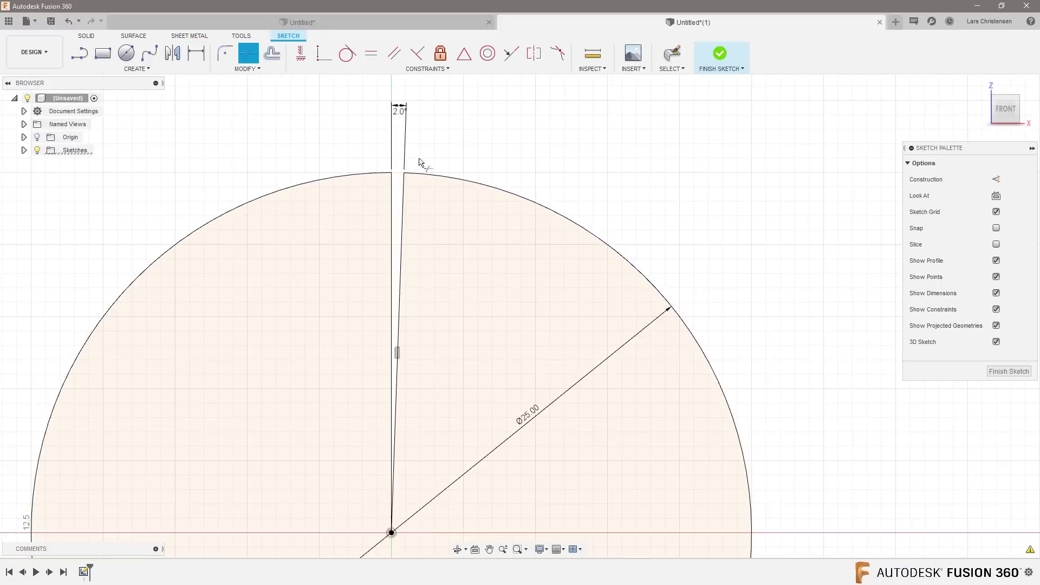
{"action": "scroll", "coordinate": [578, 200], "scroll_direction": "down", "scroll_amount": 2}
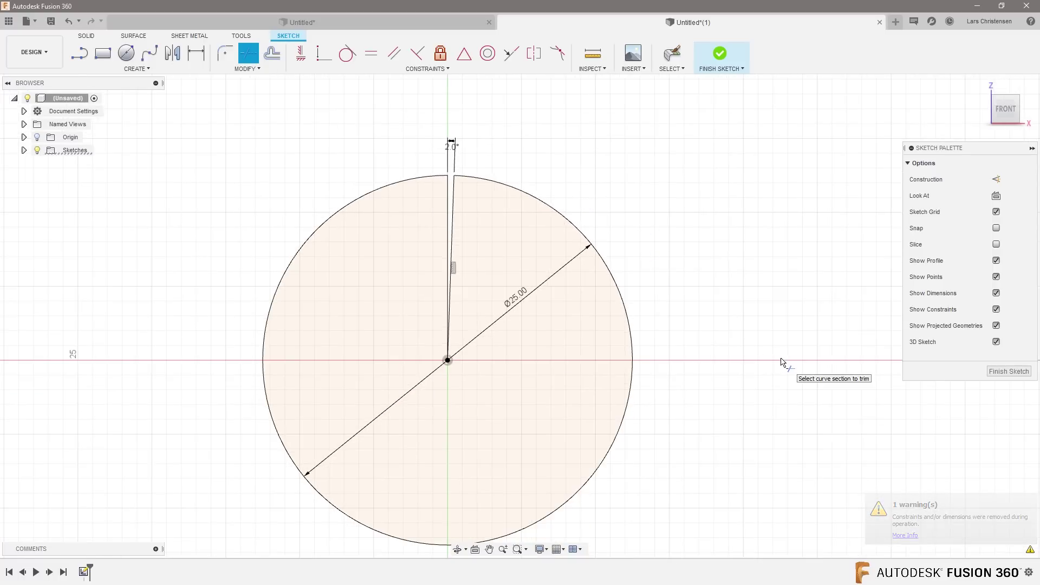
{"action": "left_click", "coordinate": [996, 371]}
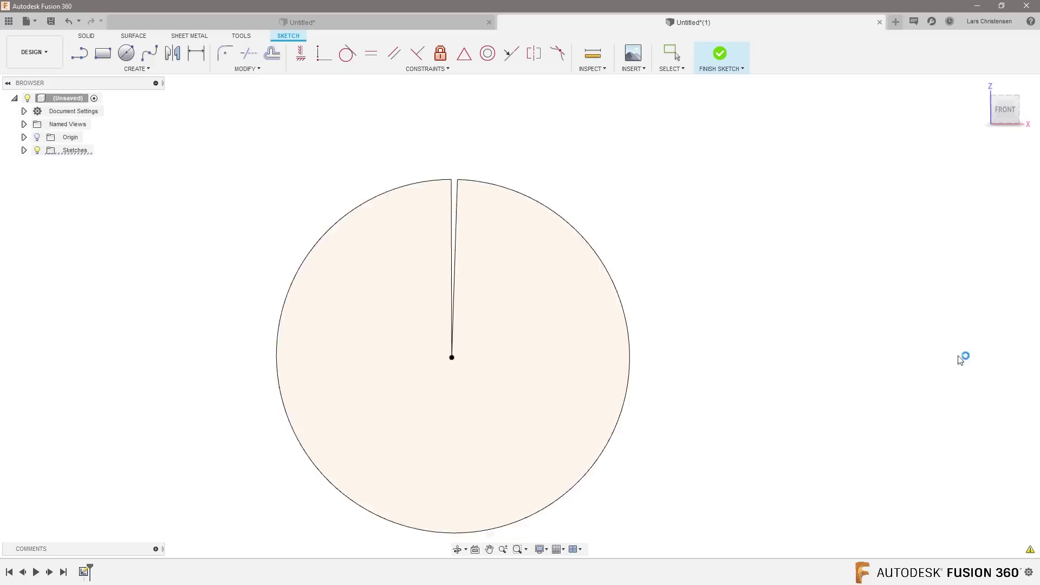
{"action": "scroll", "coordinate": [544, 306], "scroll_direction": "up", "scroll_amount": 8}
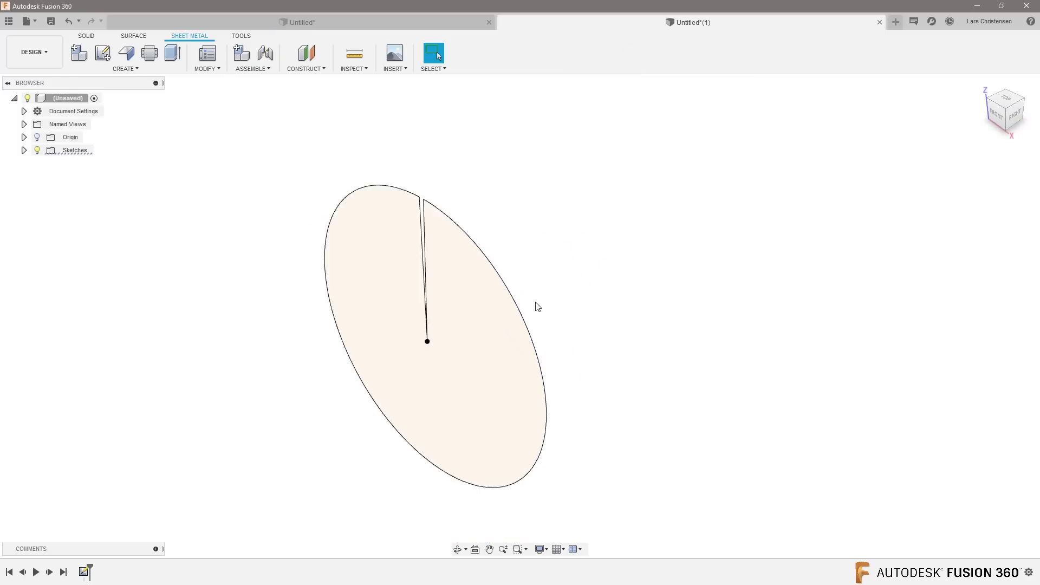
Step: Flange the slit circle profile to -10 mm, forming a split ring, and fit it in view
{"action": "left_click", "coordinate": [128, 57]}
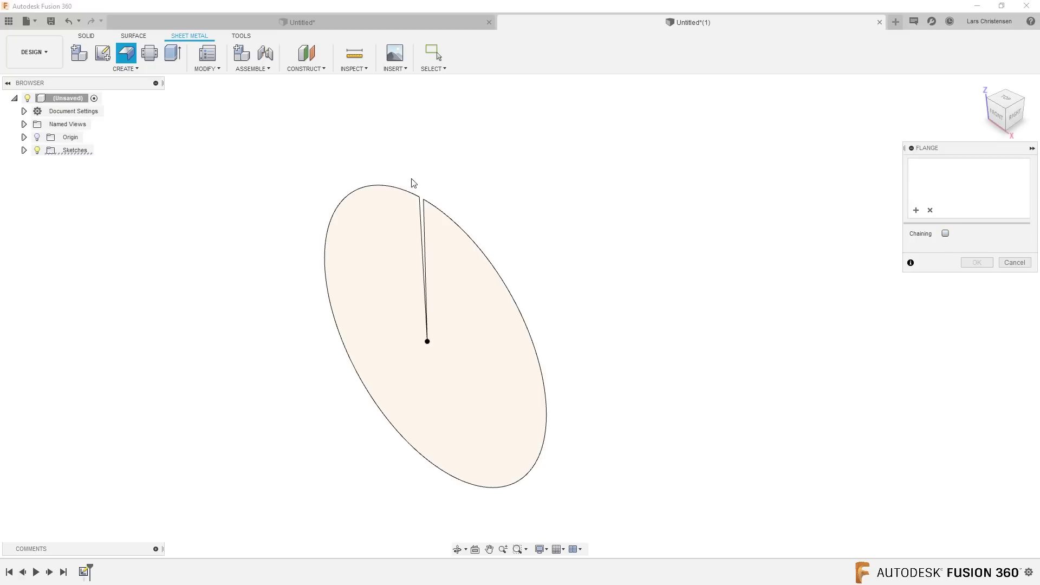
{"action": "left_click", "coordinate": [401, 204]}
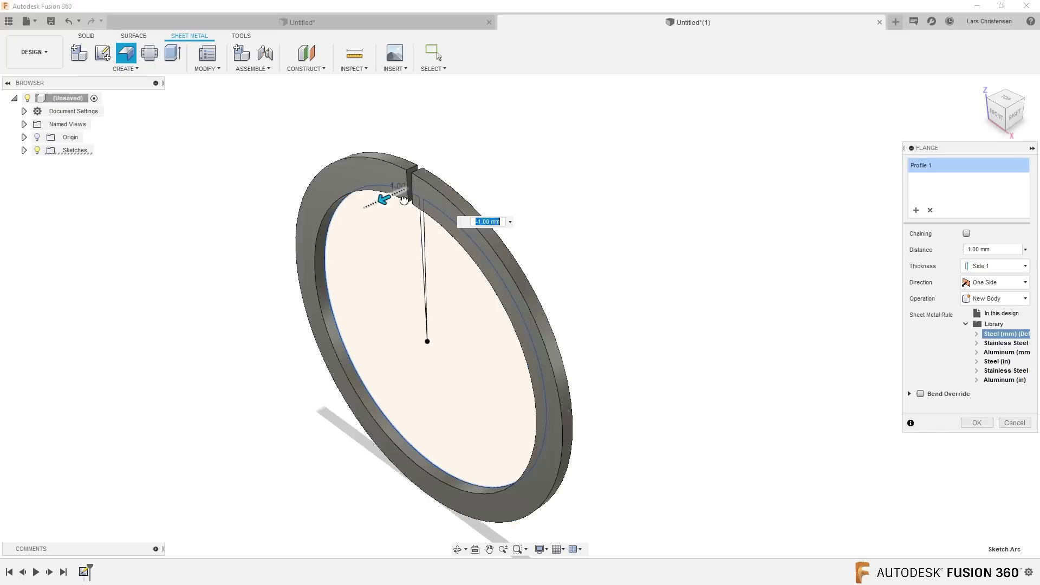
{"action": "left_click_drag", "start_coordinate": [403, 200], "coordinate": [301, 244]}
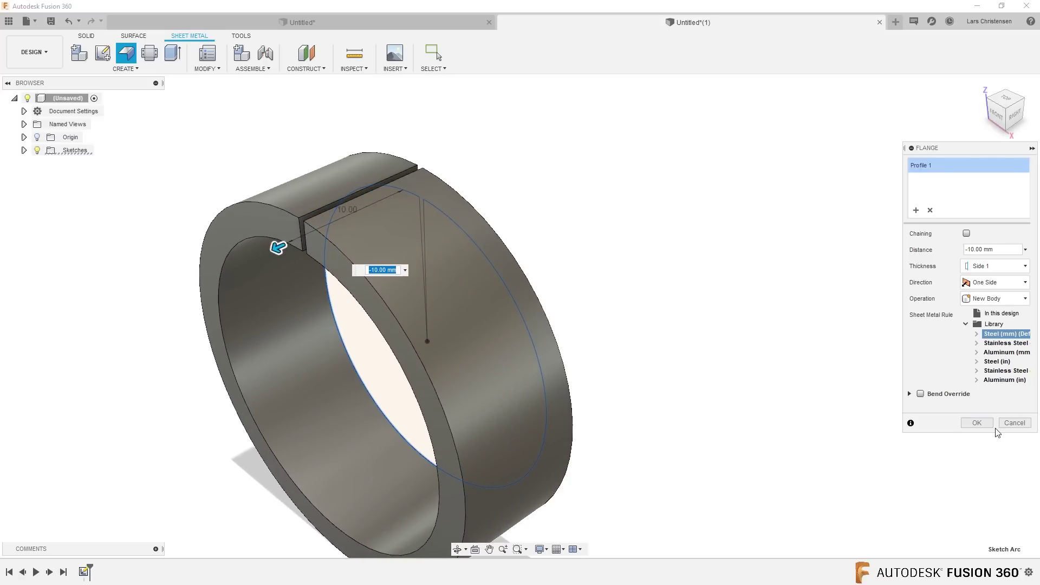
{"action": "left_click", "coordinate": [982, 424]}
{"action": "key", "text": "F6"}
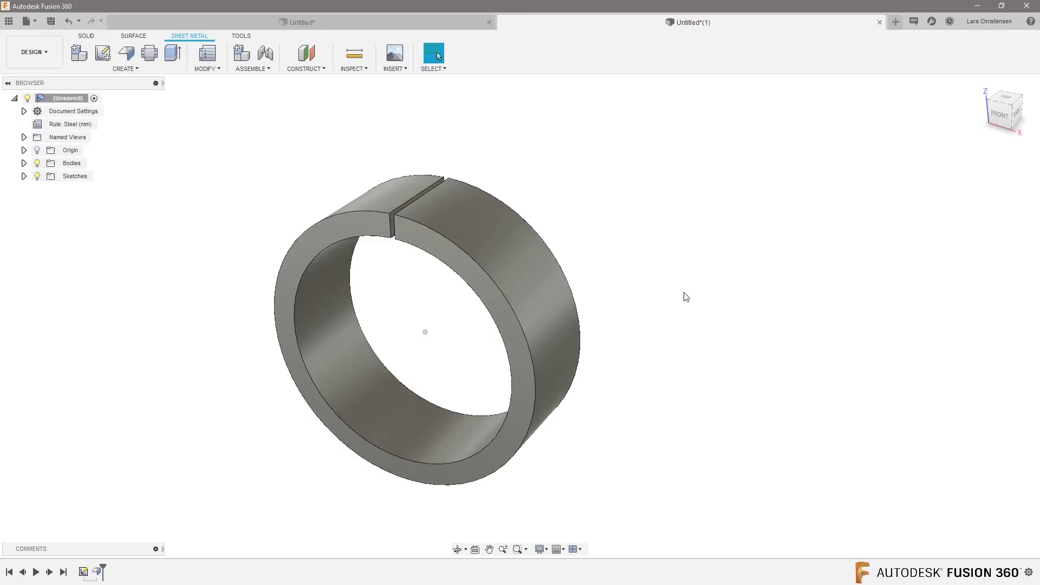
{"action": "middle_click_drag", "start_coordinate": [684, 294], "coordinate": [429, 232], "text": "shift"}
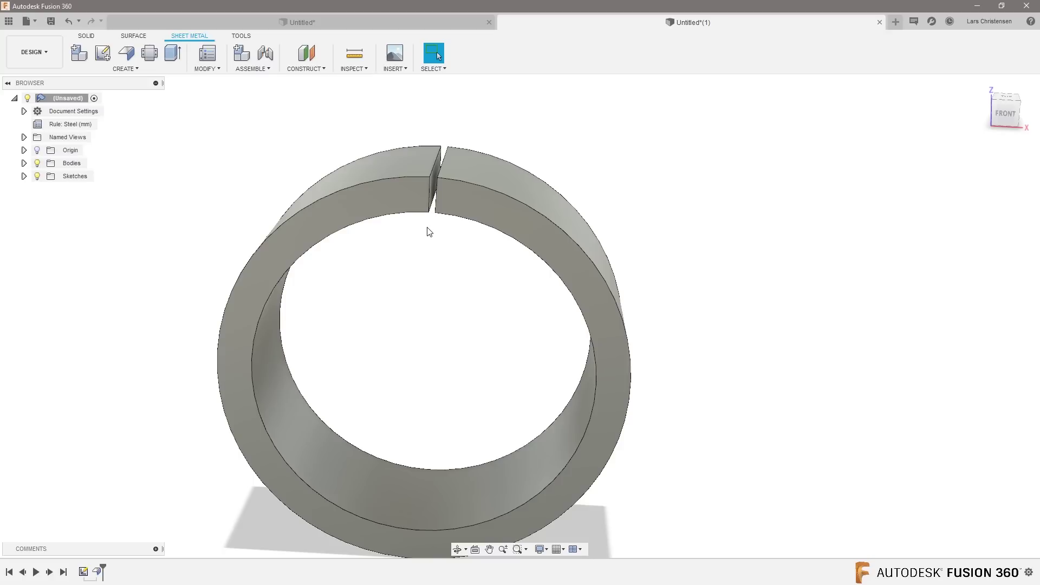
Step: Tilt the view of the ring and launch Extrude
{"action": "middle_click_drag", "start_coordinate": [429, 232], "coordinate": [401, 206], "text": "shift"}
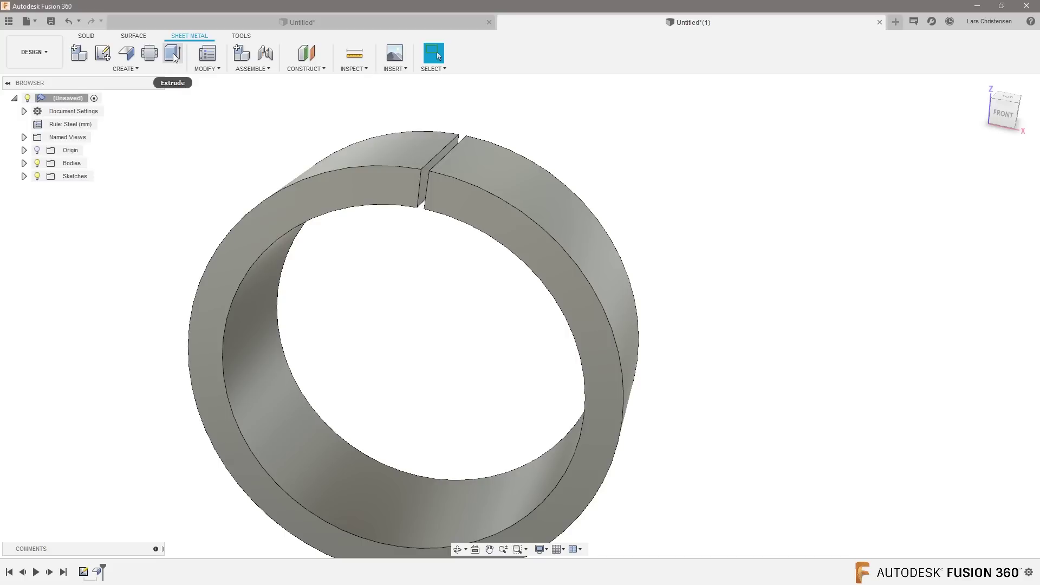
{"action": "left_click", "coordinate": [173, 54]}
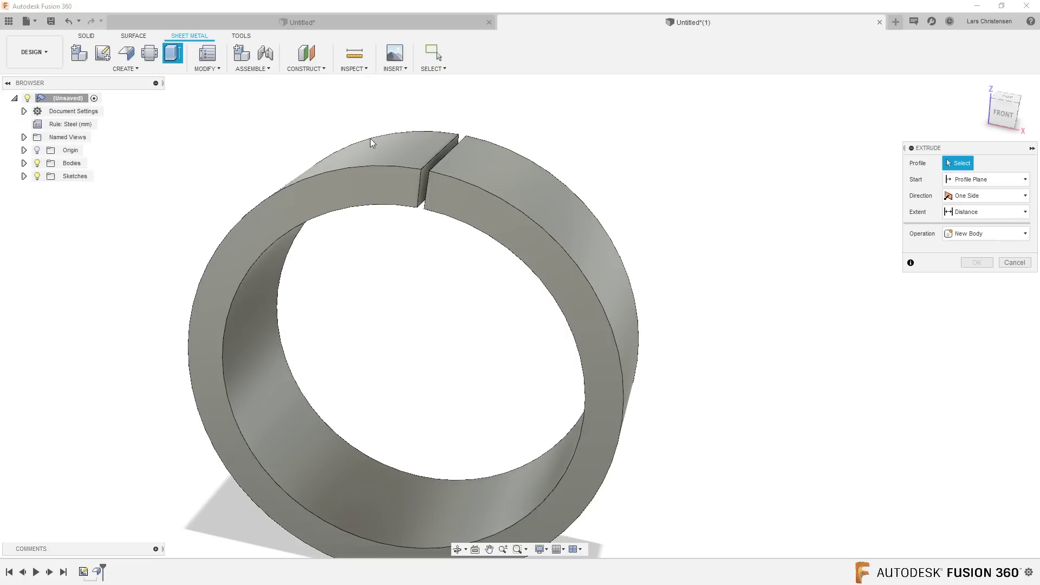
Step: Select the gap end face, then cancel Extrude and inspect the unchanged gap
{"action": "left_click", "coordinate": [424, 173]}
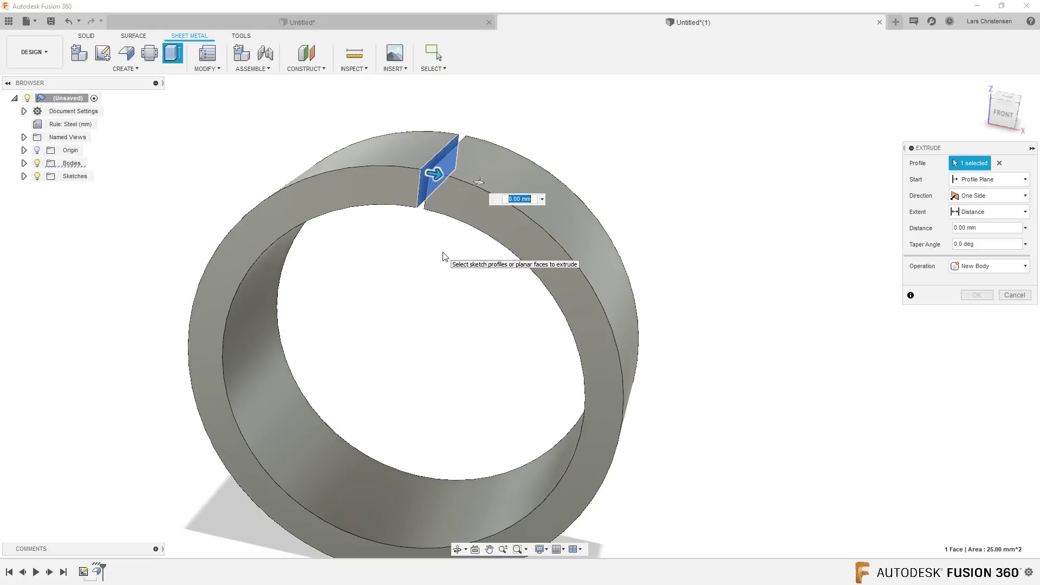
{"action": "key", "text": "Escape"}
{"action": "key", "text": "Escape"}
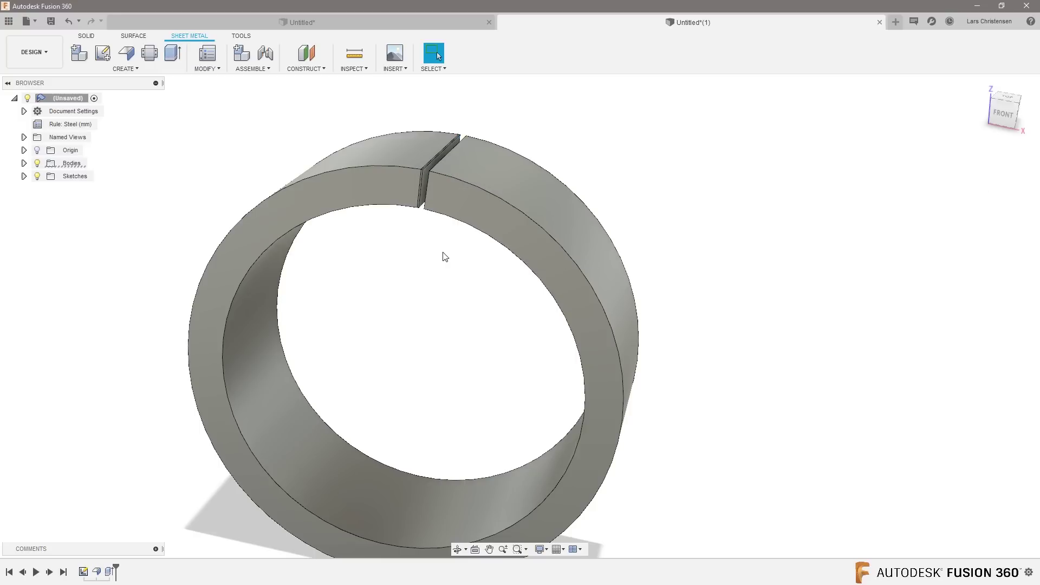
{"action": "scroll", "coordinate": [427, 193], "scroll_direction": "up", "scroll_amount": 10}
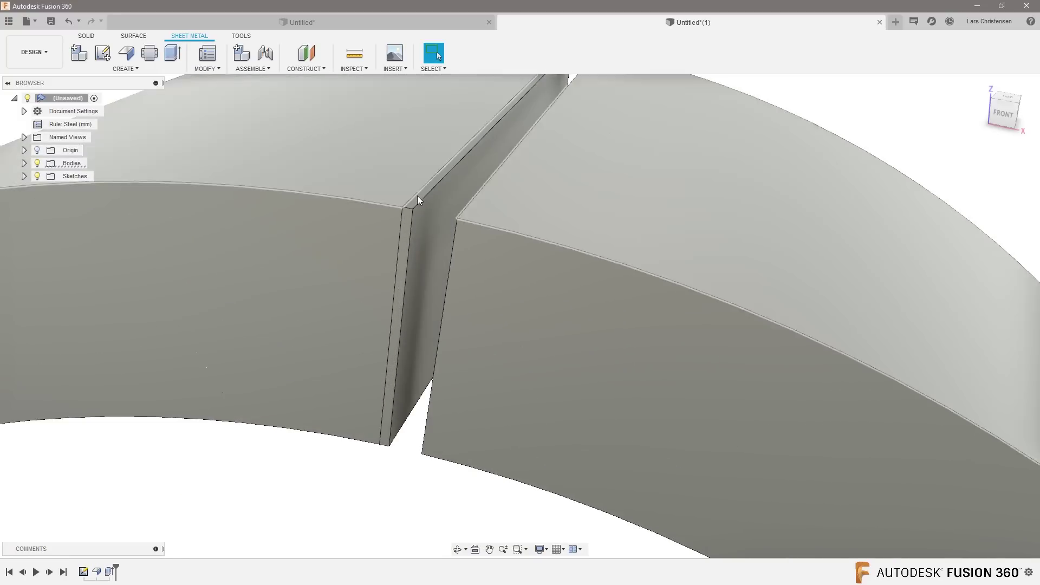
{"action": "scroll", "coordinate": [417, 196], "scroll_direction": "down", "scroll_amount": 10}
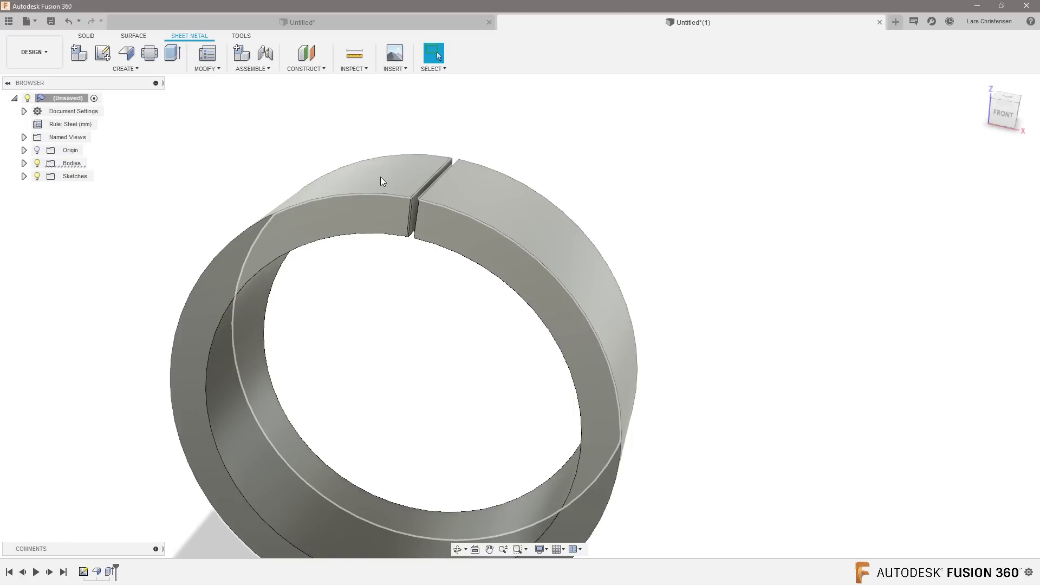
{"action": "middle_click_drag", "start_coordinate": [193, 160], "coordinate": [195, 153], "text": "shift"}
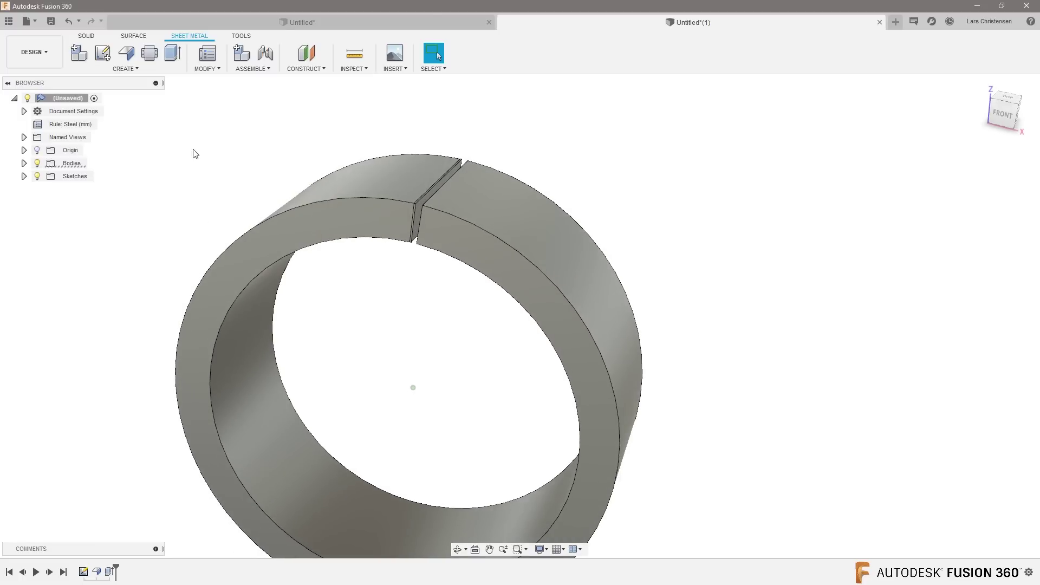
Step: Unfold all bends of the ring, keeping the gap end face stationary
{"action": "left_click", "coordinate": [209, 69]}
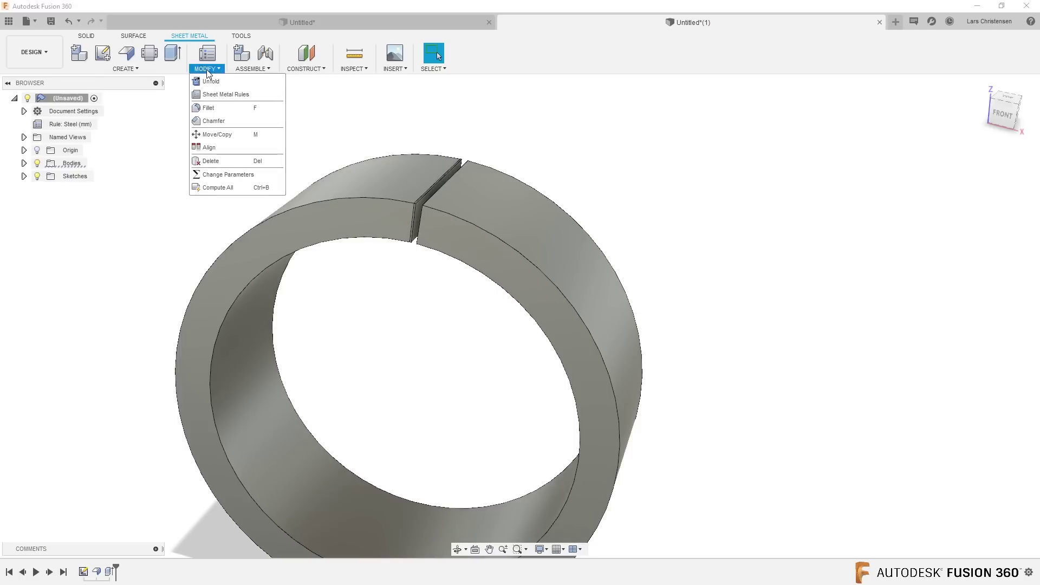
{"action": "left_click", "coordinate": [210, 81]}
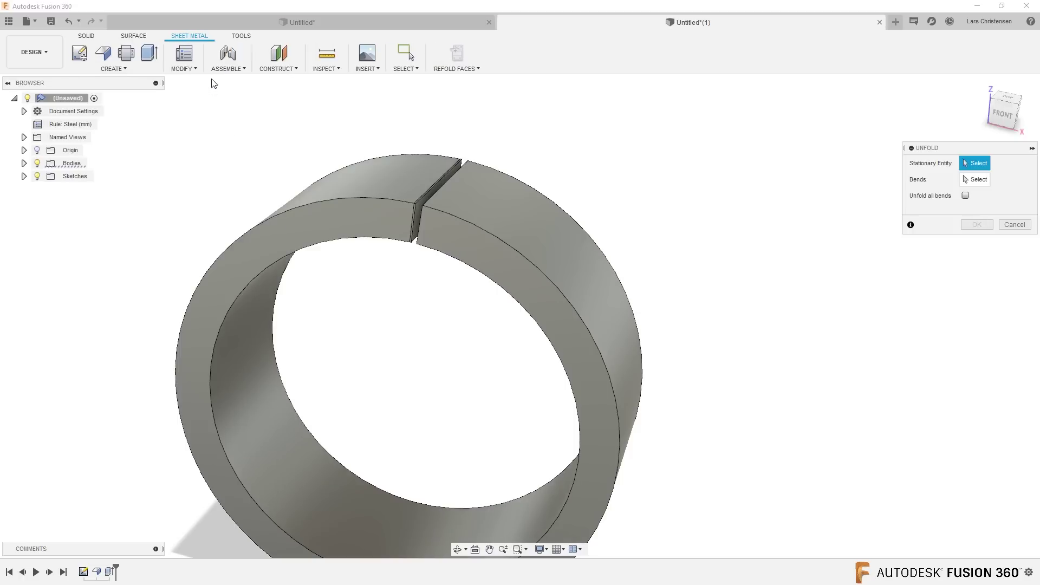
{"action": "scroll", "coordinate": [437, 187], "scroll_direction": "up", "scroll_amount": 8}
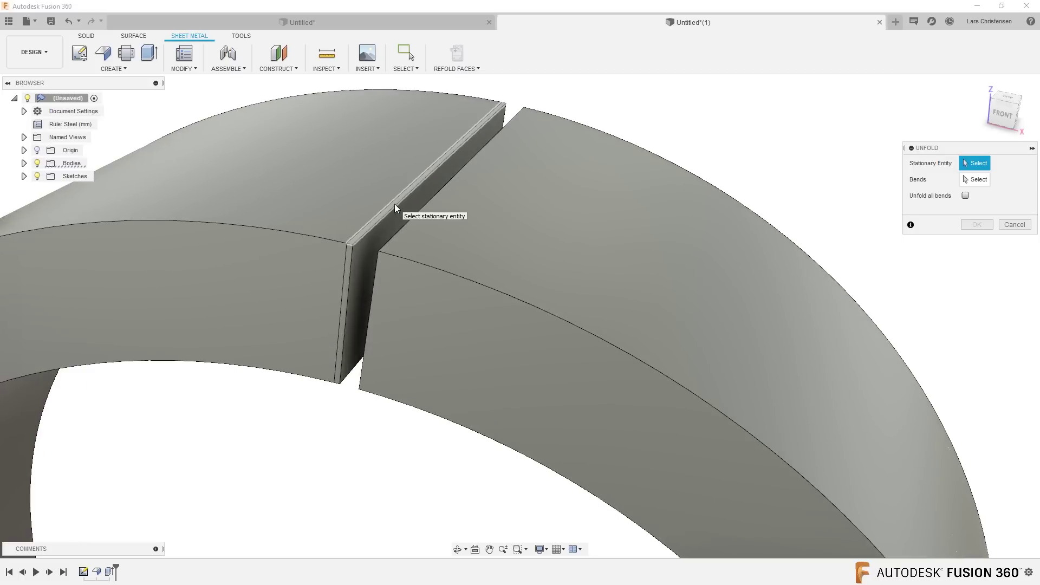
{"action": "left_click", "coordinate": [395, 204]}
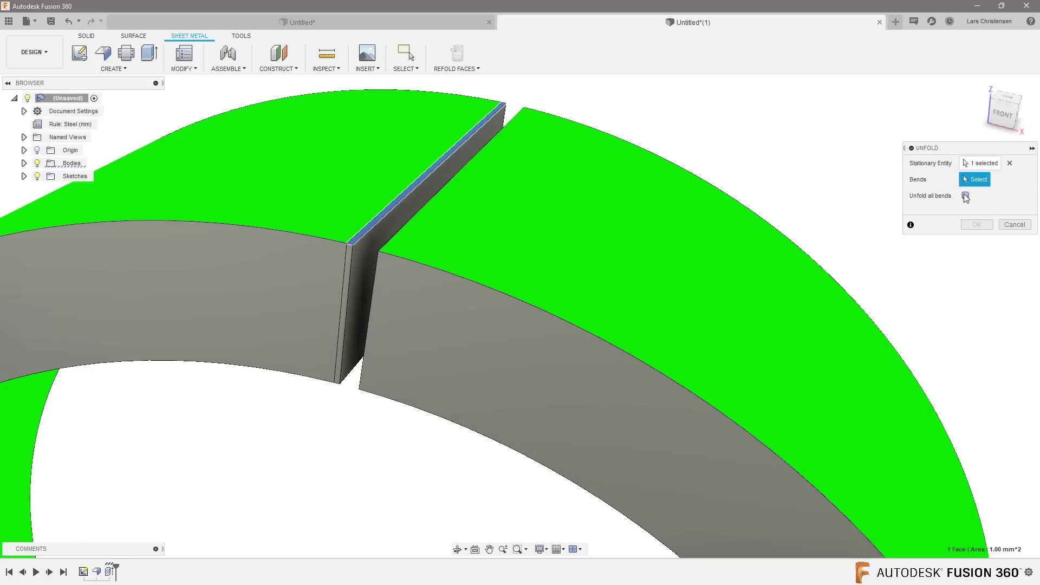
{"action": "left_click", "coordinate": [966, 196]}
{"action": "scroll", "coordinate": [598, 406], "scroll_direction": "down", "scroll_amount": 2}
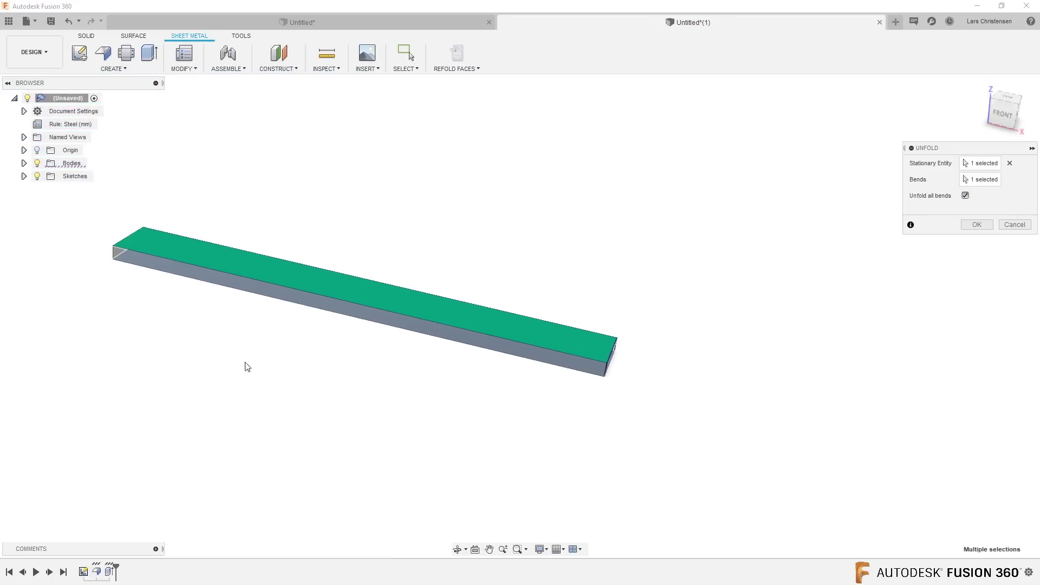
{"action": "left_click", "coordinate": [977, 225]}
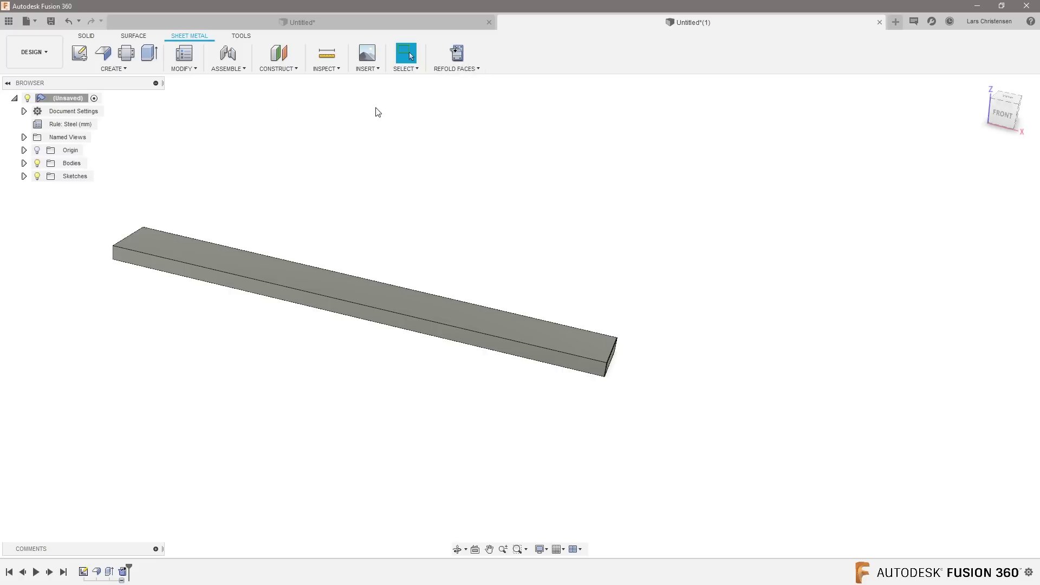
Step: Keep the design unfolded and start a sketch on the flat strip's top face
{"action": "left_click", "coordinate": [103, 52]}
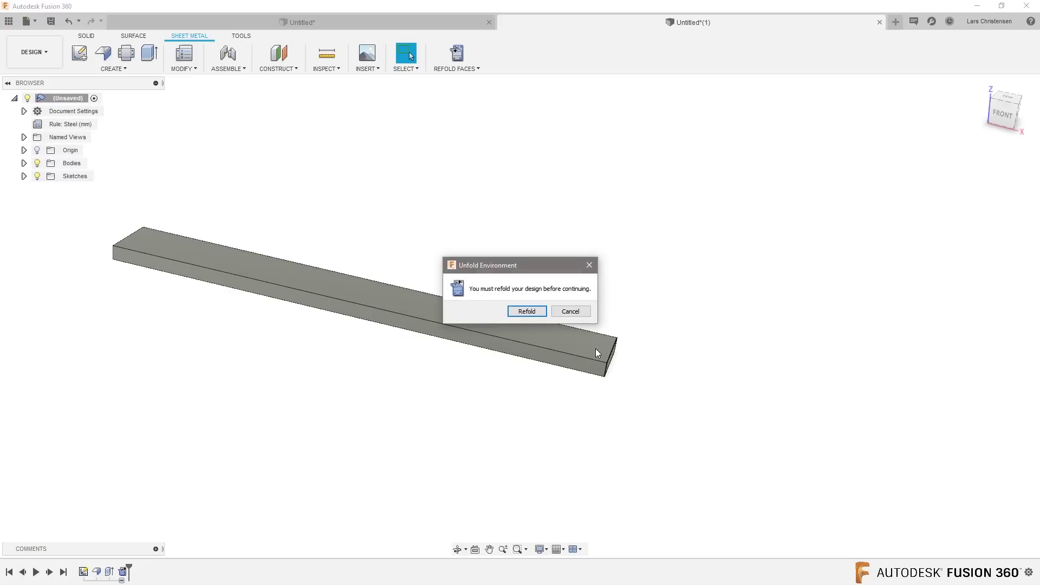
{"action": "left_click", "coordinate": [570, 312]}
{"action": "left_click", "coordinate": [77, 54]}
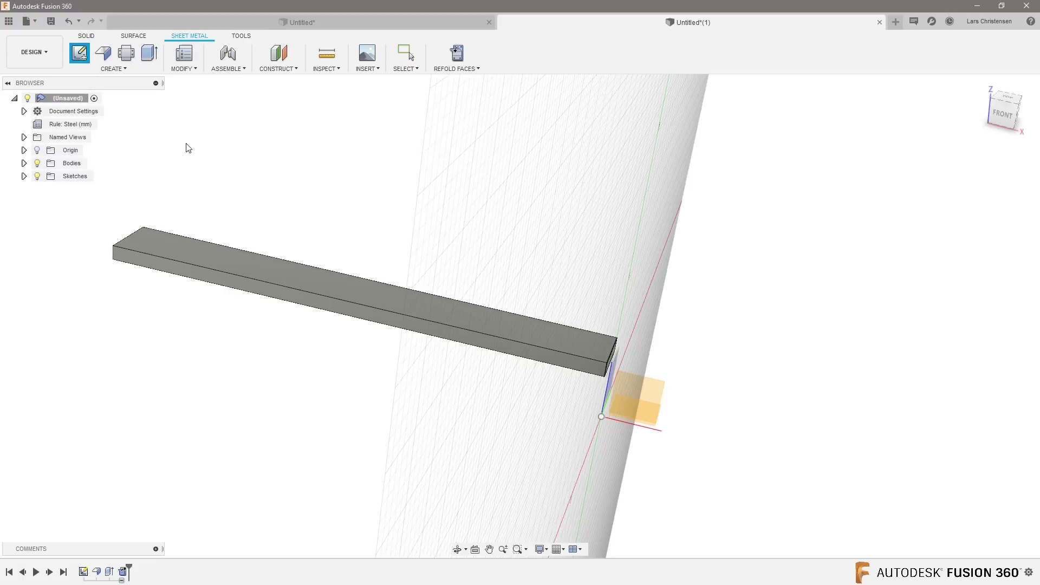
{"action": "left_click", "coordinate": [158, 245]}
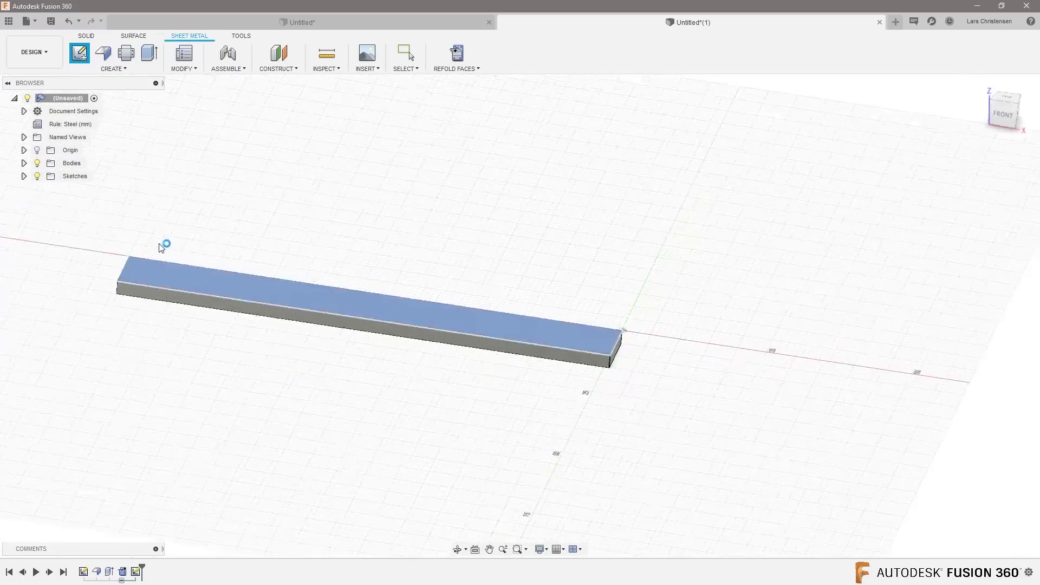
{"action": "scroll", "coordinate": [487, 372], "scroll_direction": "up", "scroll_amount": 2}
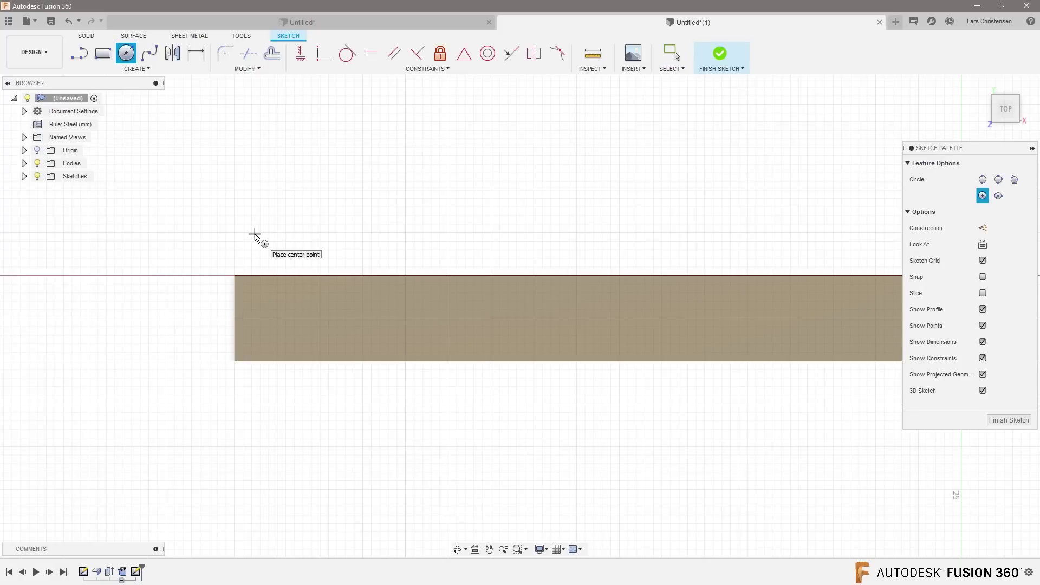
Step: Draw a centre line from the strip's left end and a 6 mm circle on it
{"action": "key", "text": "l"}
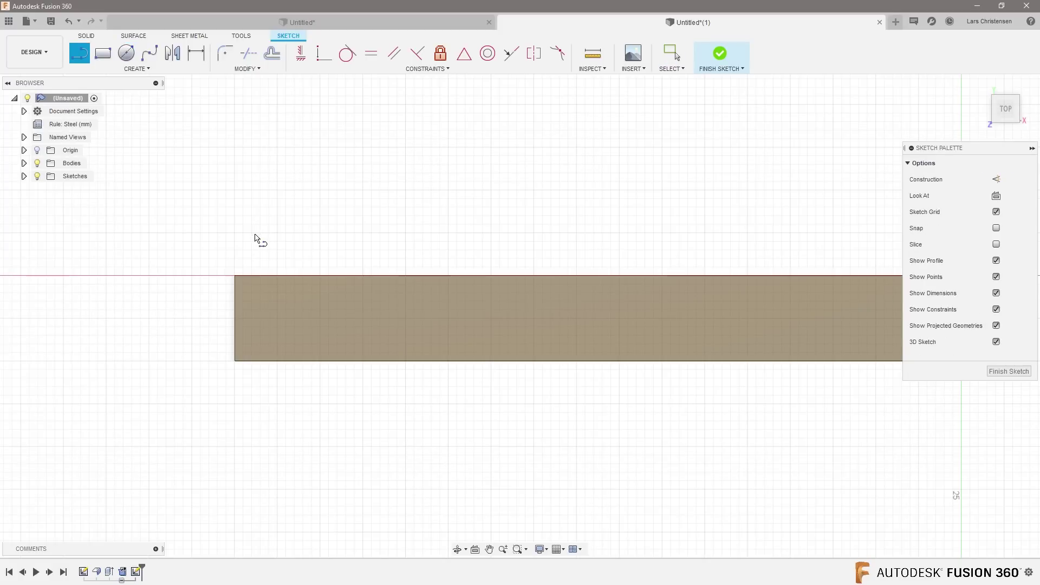
{"action": "left_click", "coordinate": [236, 317]}
{"action": "scroll", "coordinate": [298, 336], "scroll_direction": "down", "scroll_amount": 3}
{"action": "key", "text": "Escape"}
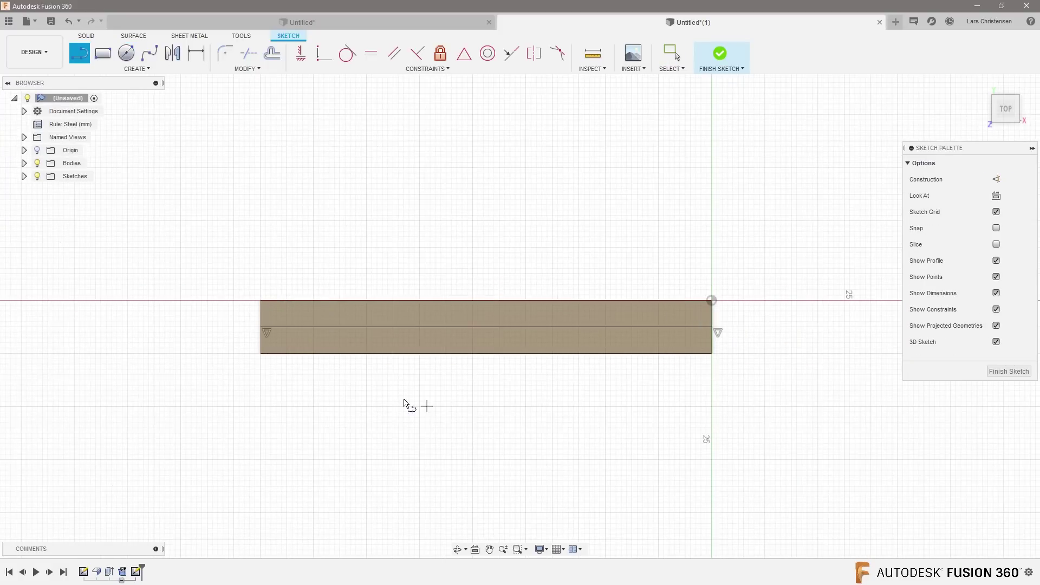
{"action": "scroll", "coordinate": [325, 395], "scroll_direction": "up", "scroll_amount": 3}
{"action": "key", "text": "c"}
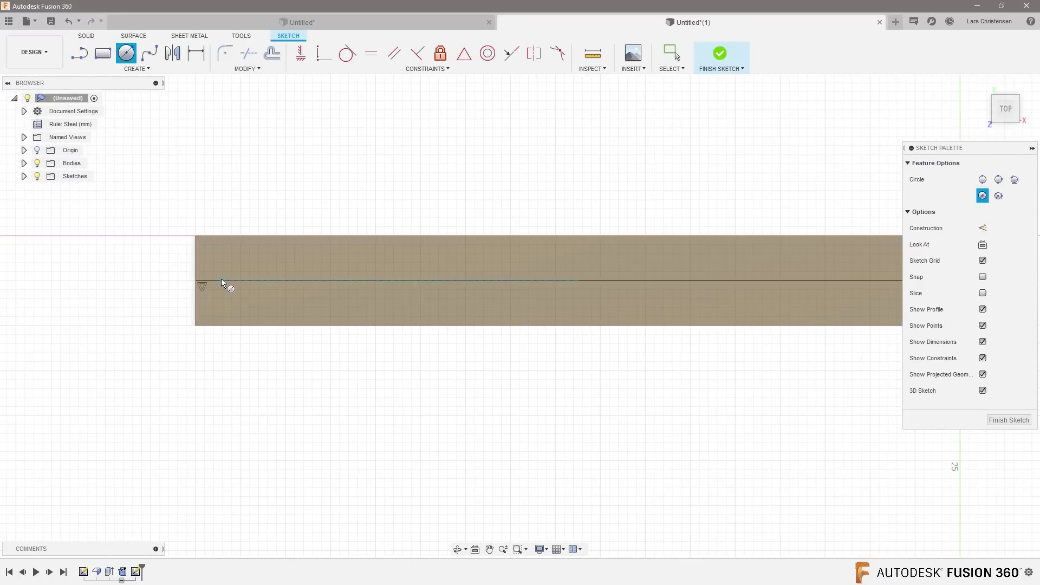
{"action": "left_click", "coordinate": [221, 281]}
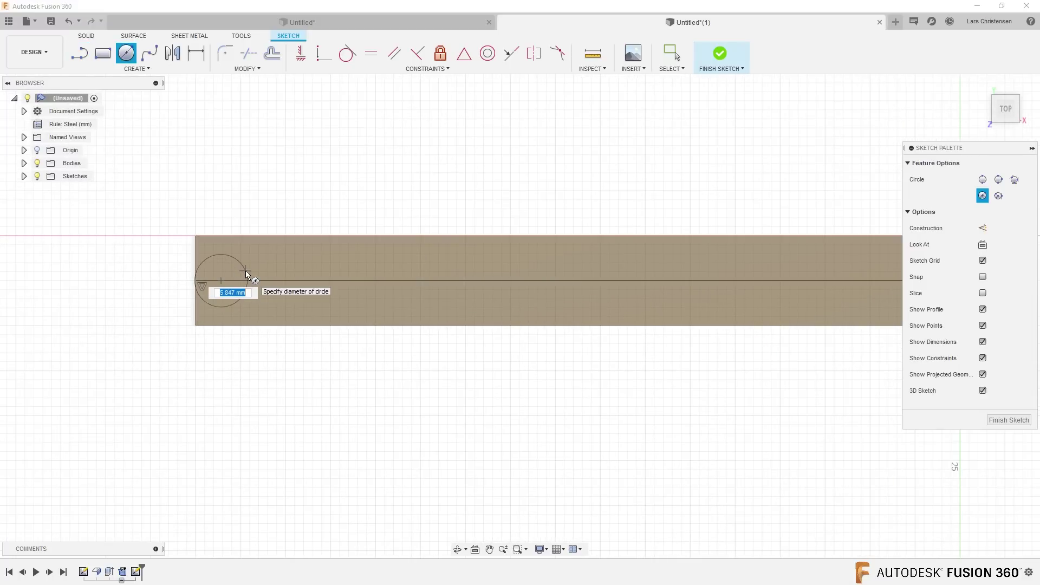
{"action": "key", "text": "Return"}
{"action": "key", "text": "Escape"}
{"action": "scroll", "coordinate": [228, 271], "scroll_direction": "up", "scroll_amount": 2}
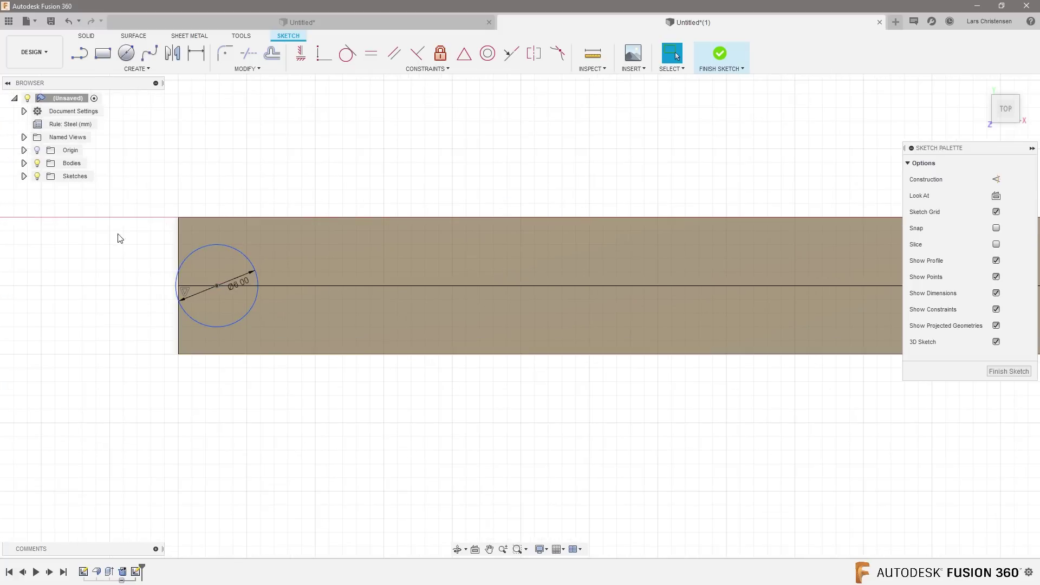
{"action": "left_click_drag", "start_coordinate": [214, 282], "coordinate": [236, 284]}
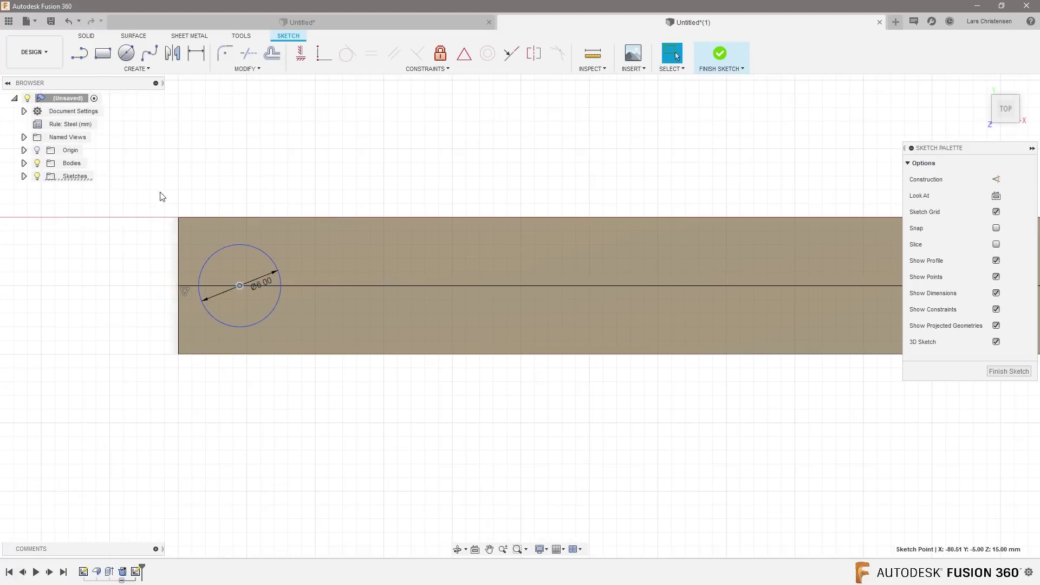
Step: Dimension the circle centre 5 mm from the strip's left end and finish the sketch
{"action": "key", "text": "d"}
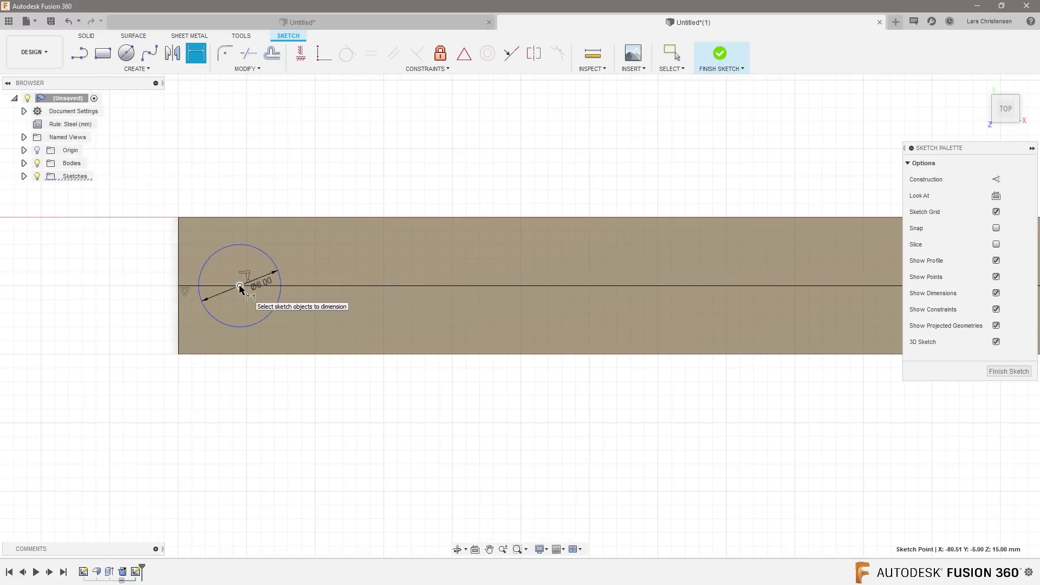
{"action": "left_click", "coordinate": [179, 267]}
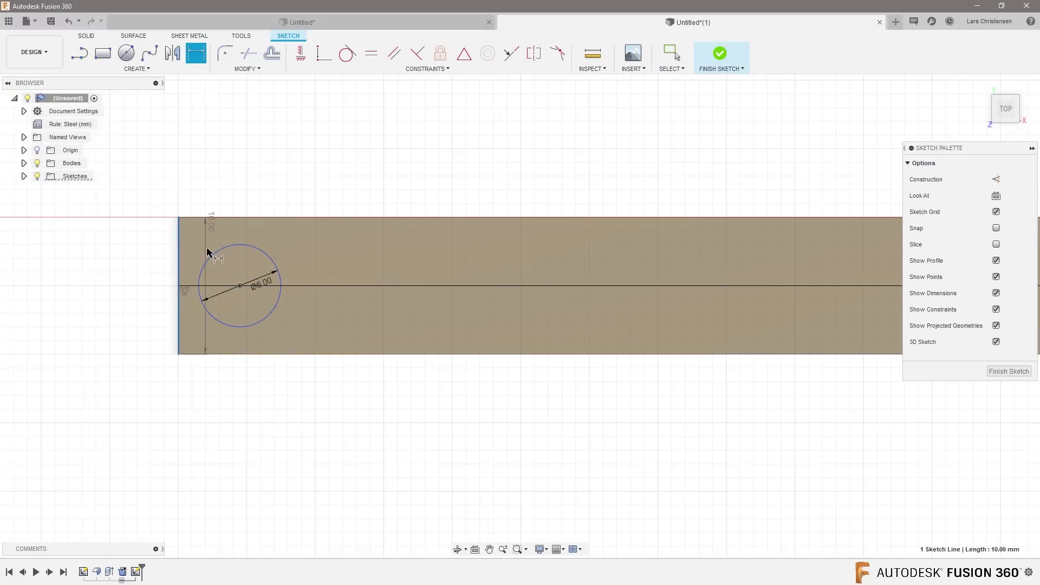
{"action": "key", "text": "Escape"}
{"action": "left_click", "coordinate": [199, 58]}
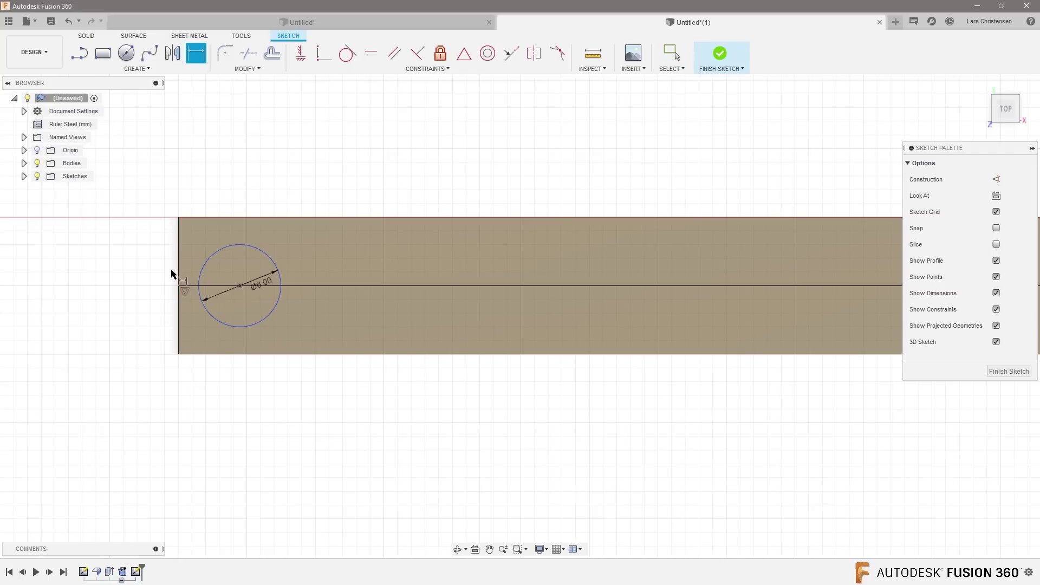
{"action": "left_click", "coordinate": [179, 269]}
{"action": "left_click", "coordinate": [240, 285]}
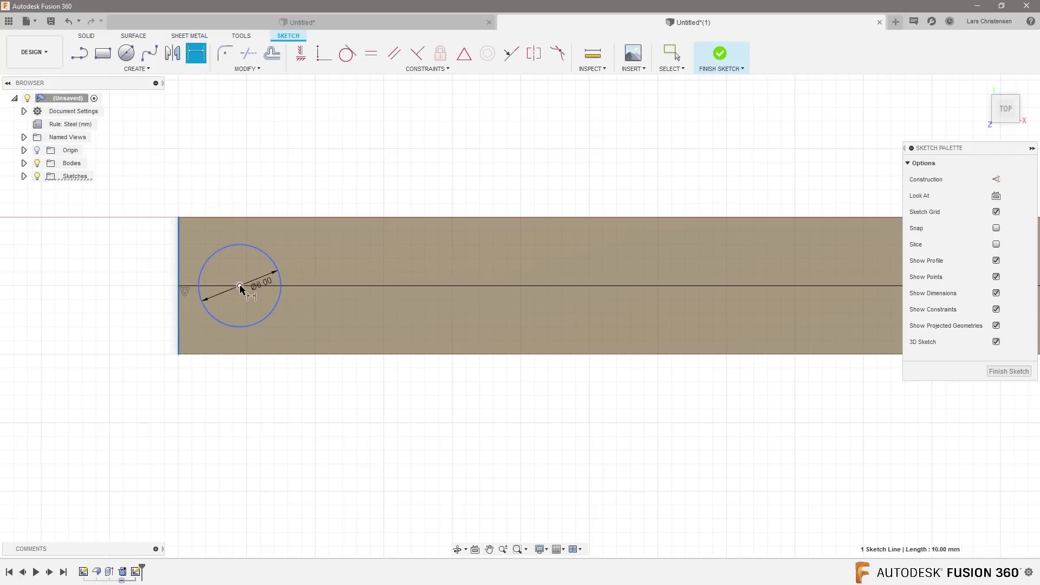
{"action": "left_click", "coordinate": [220, 180]}
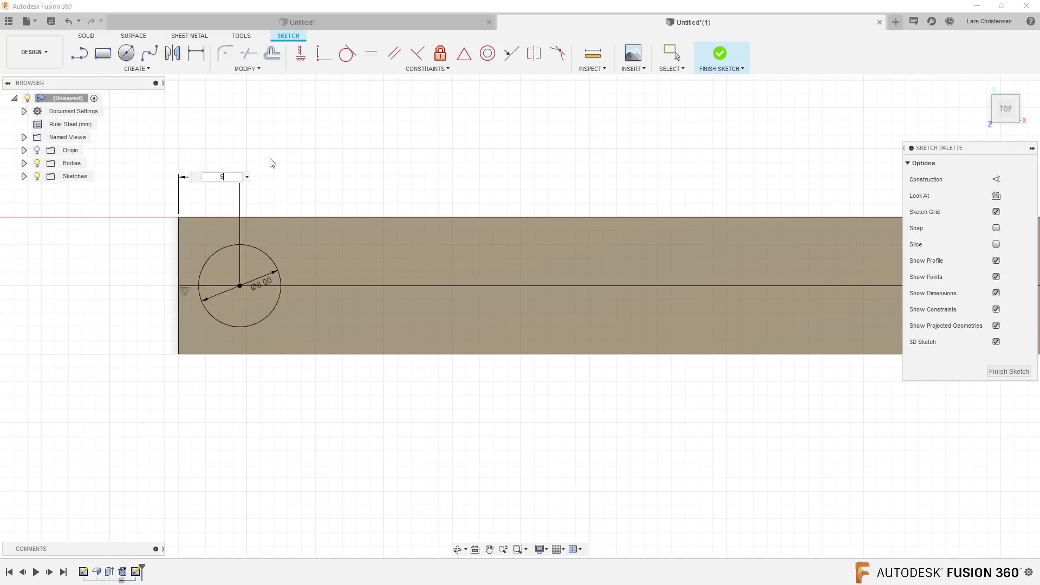
{"action": "type", "text": "5"}
{"action": "key", "text": "Return"}
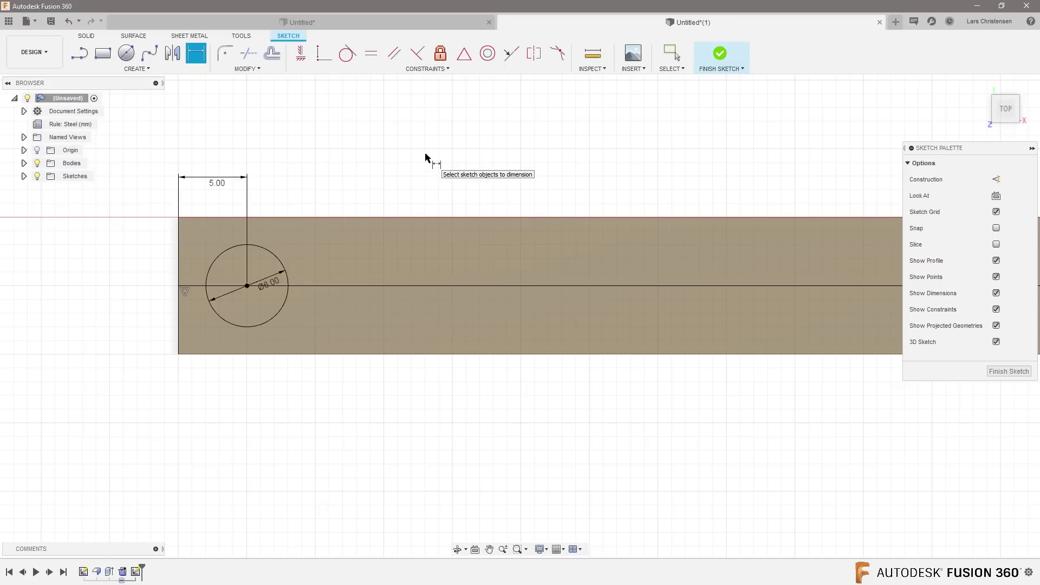
{"action": "key", "text": "Escape"}
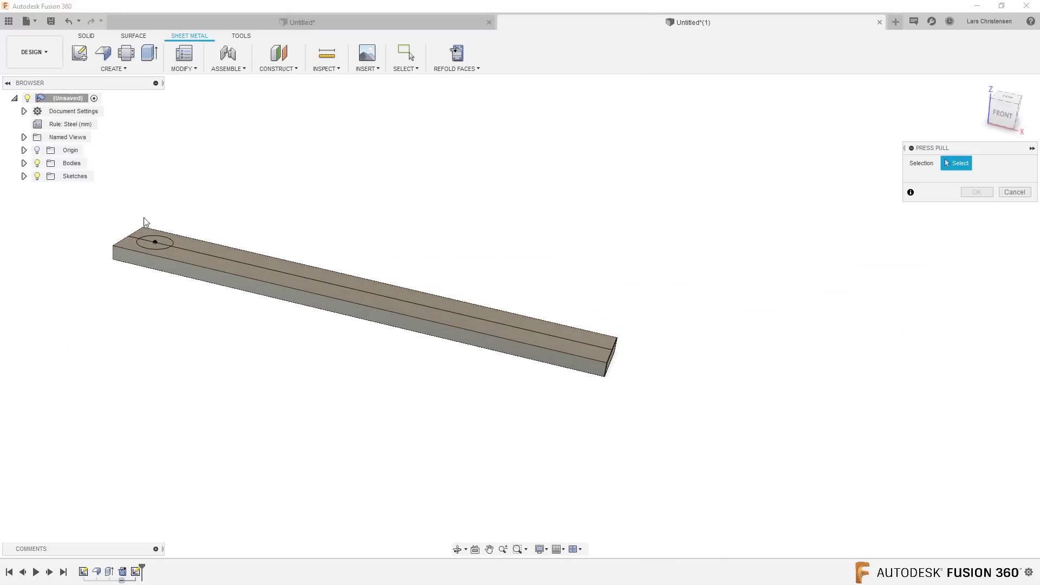
Step: Extrude-cut both halves of the 6 mm circle through the whole strip with Extent set to All
{"action": "left_click", "coordinate": [181, 254]}
{"action": "key", "text": "e"}
{"action": "left_click", "coordinate": [196, 245]}
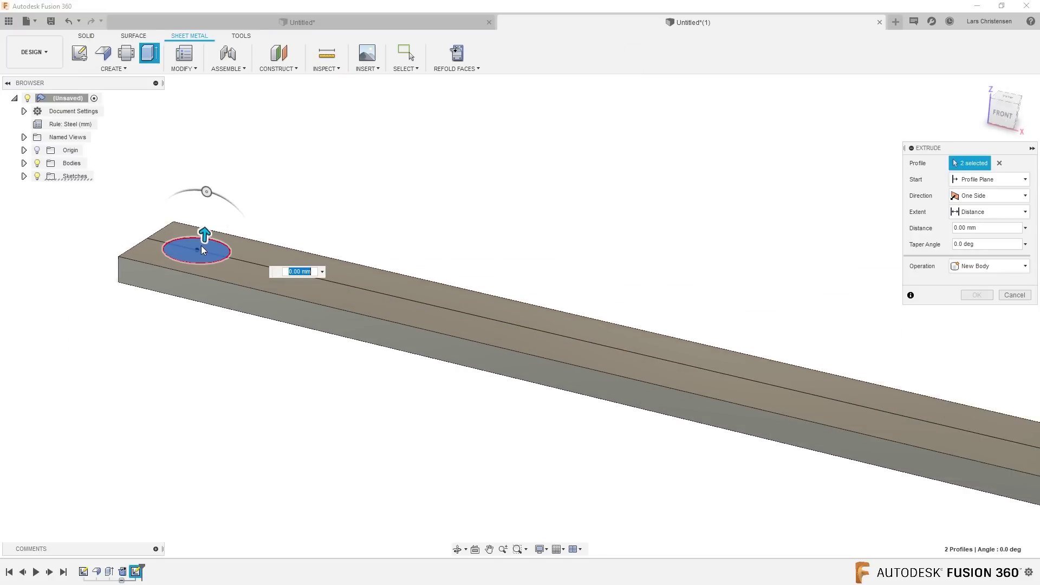
{"action": "left_click_drag", "start_coordinate": [202, 241], "coordinate": [202, 331]}
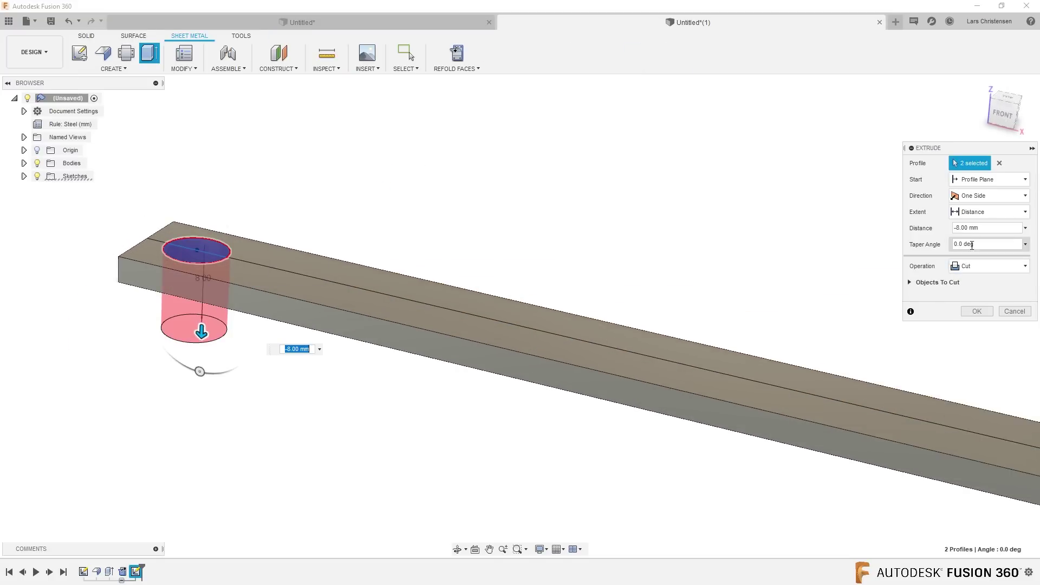
{"action": "left_click", "coordinate": [983, 212]}
{"action": "left_click", "coordinate": [966, 253]}
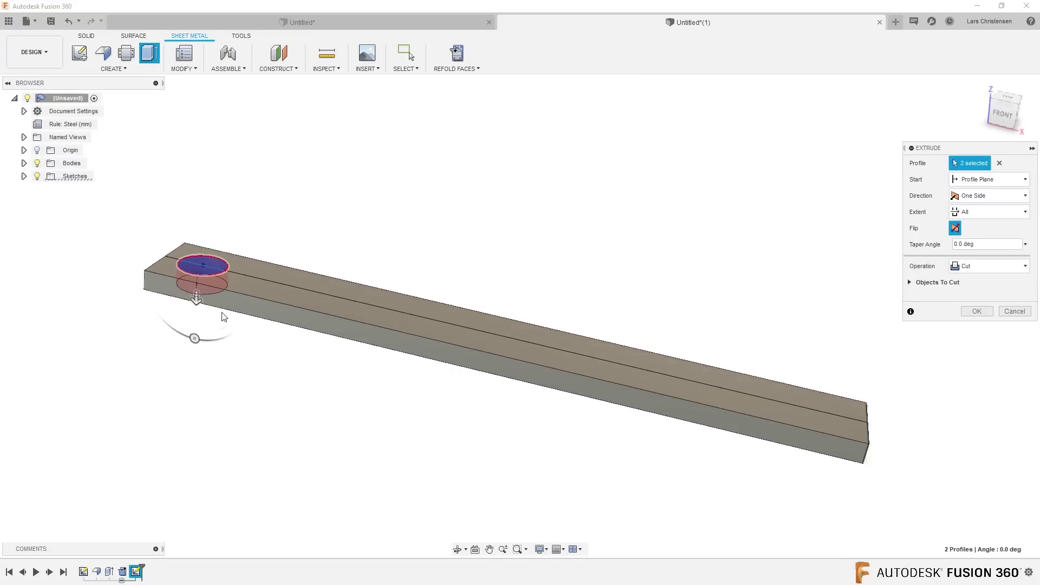
{"action": "left_click", "coordinate": [977, 312]}
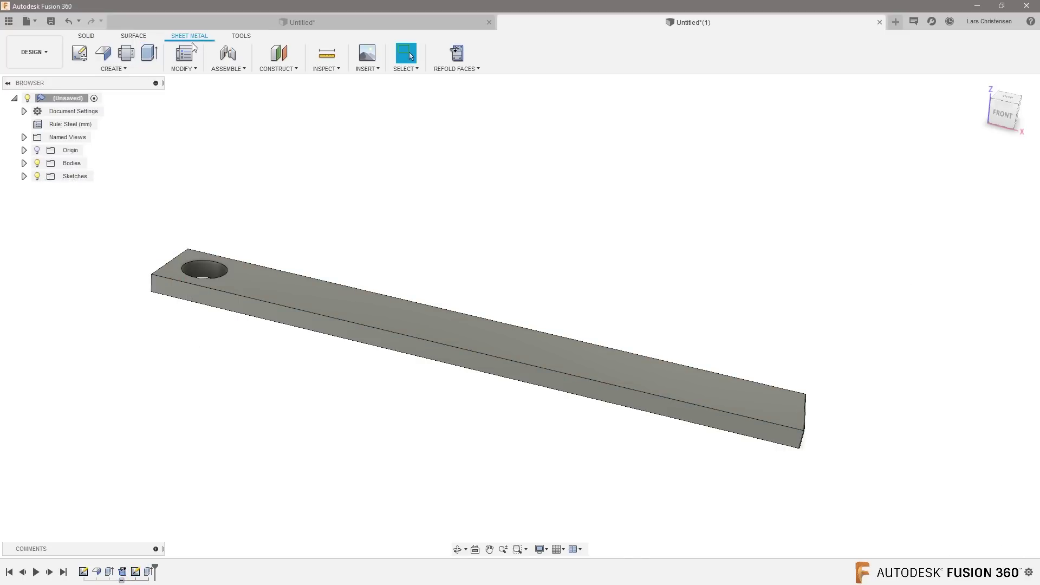
Step: Look through the Create and Modify menus, then bring up the Solid modelling tools
{"action": "left_click", "coordinate": [123, 69]}
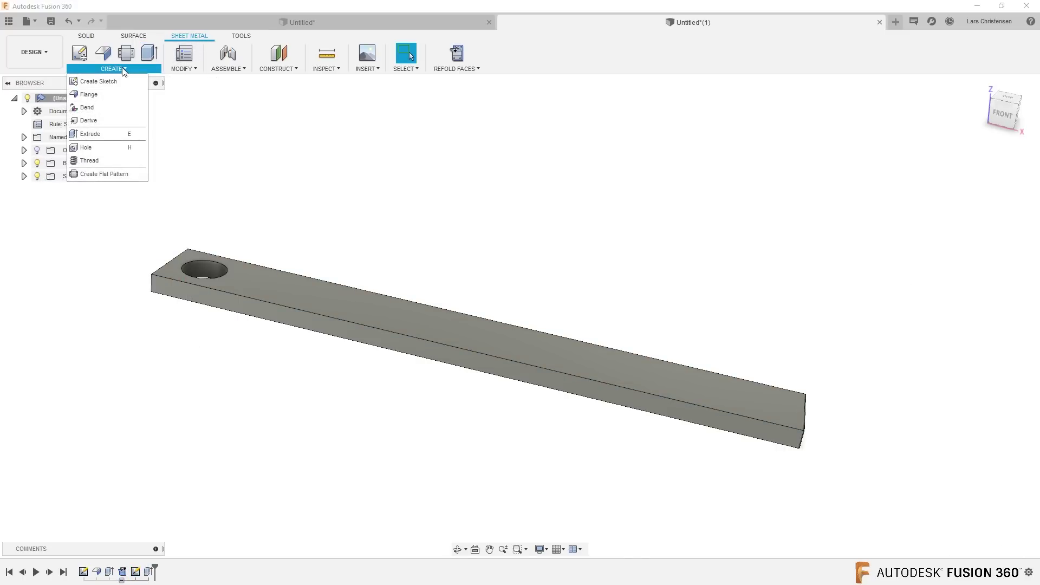
{"action": "left_click", "coordinate": [195, 69]}
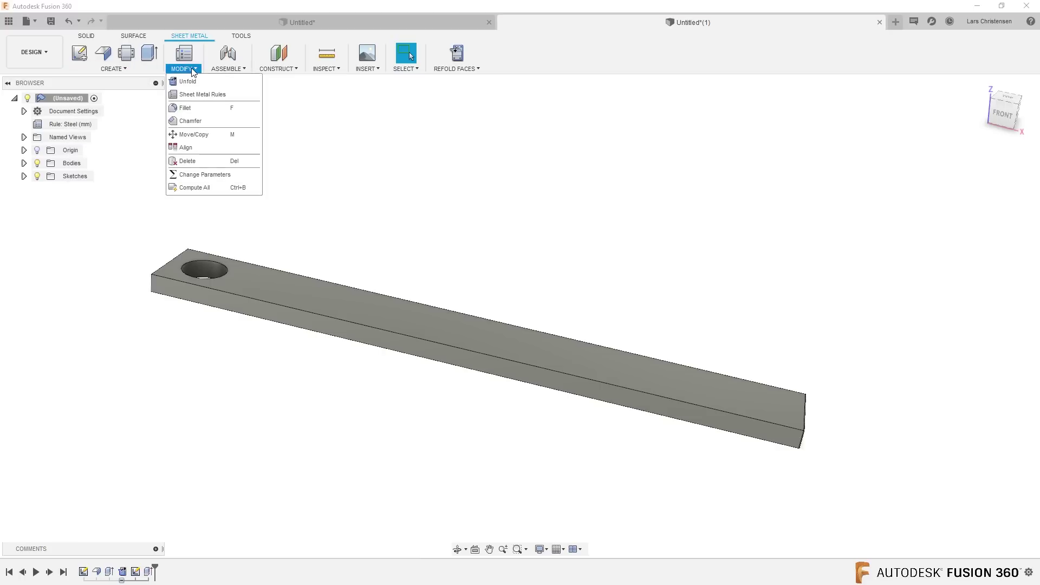
{"action": "mouse_move", "coordinate": [119, 57]}
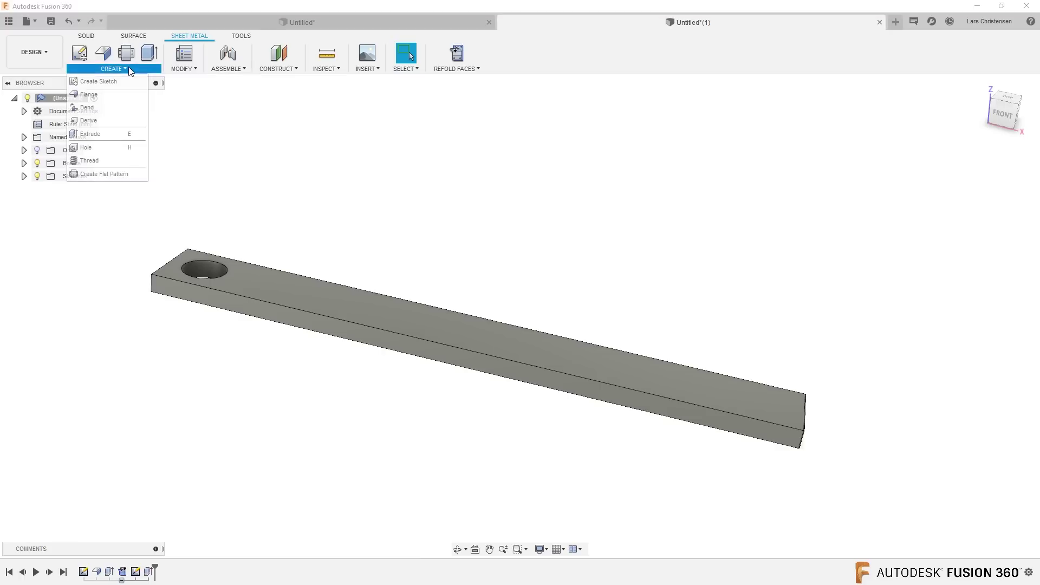
{"action": "left_click", "coordinate": [88, 36]}
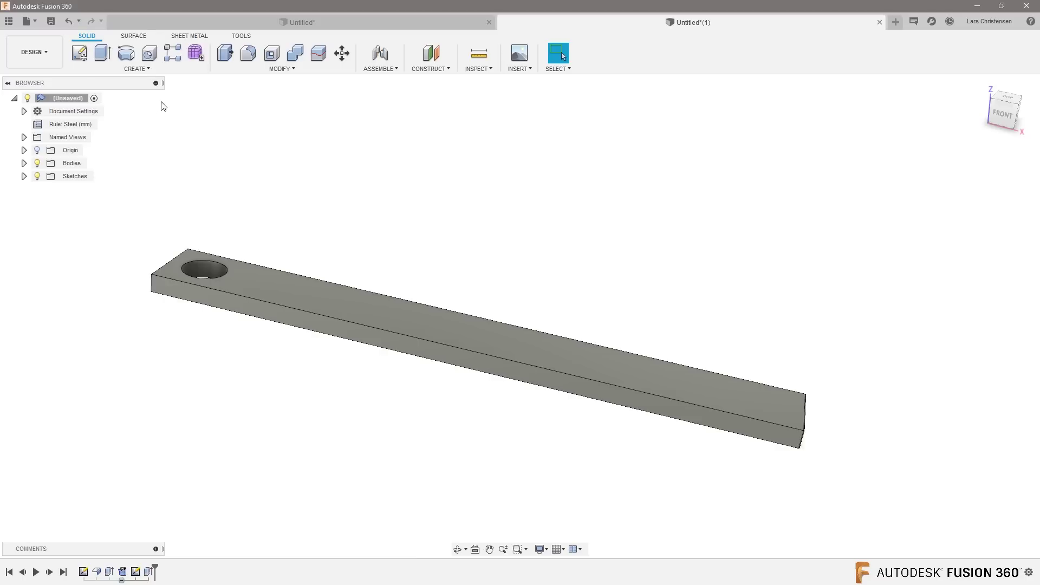
Step: Start a rectangular pattern of the hole's inner face along the strip's long edge
{"action": "left_click", "coordinate": [173, 59]}
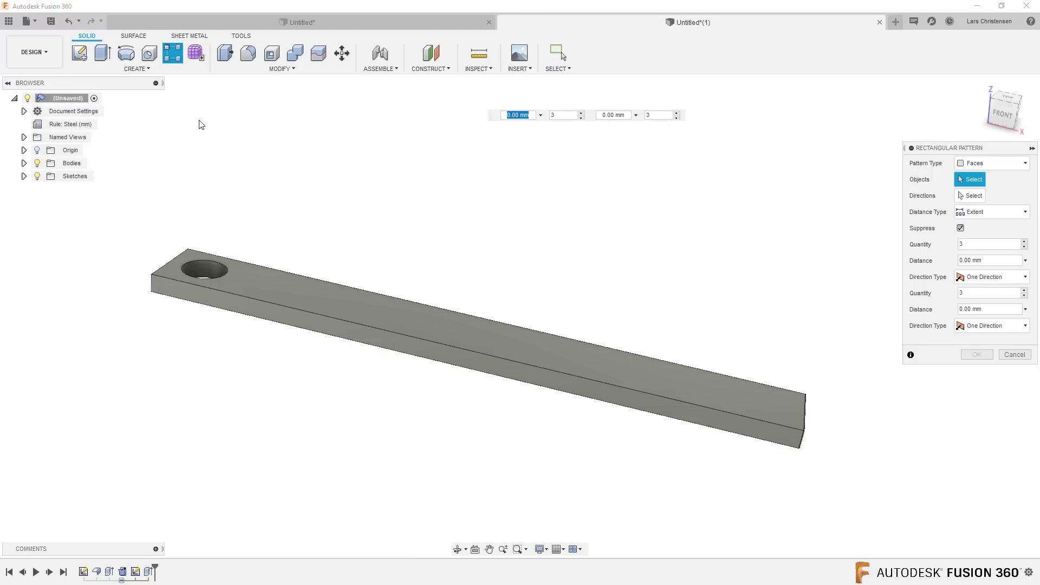
{"action": "left_click", "coordinate": [198, 270]}
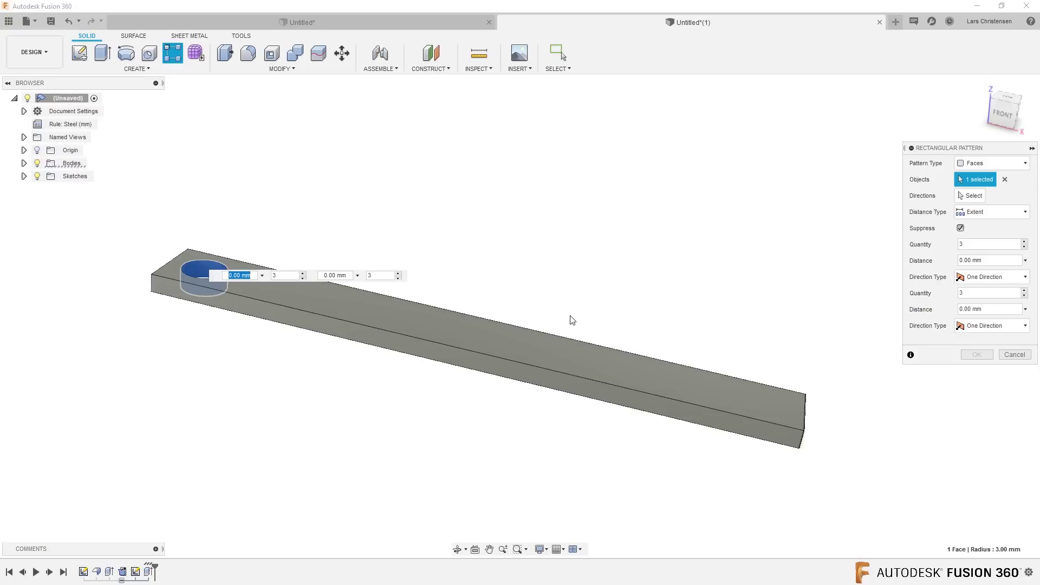
{"action": "left_click", "coordinate": [971, 196]}
{"action": "left_click", "coordinate": [641, 388]}
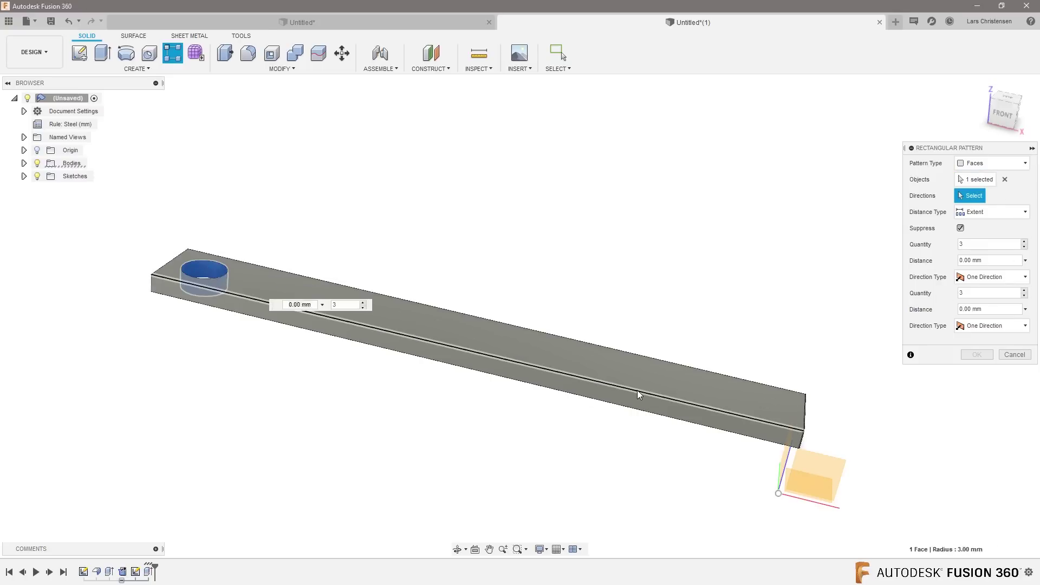
{"action": "left_click_drag", "start_coordinate": [219, 281], "coordinate": [510, 349]}
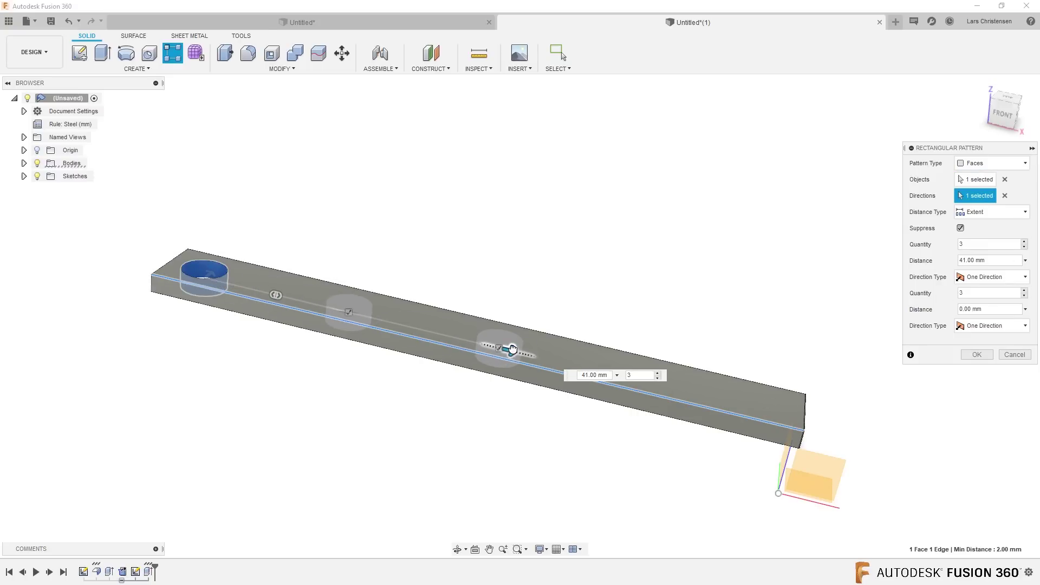
Step: Set the hole pattern to 8 copies spread over 73 mm and confirm it
{"action": "left_click", "coordinate": [1024, 242]}
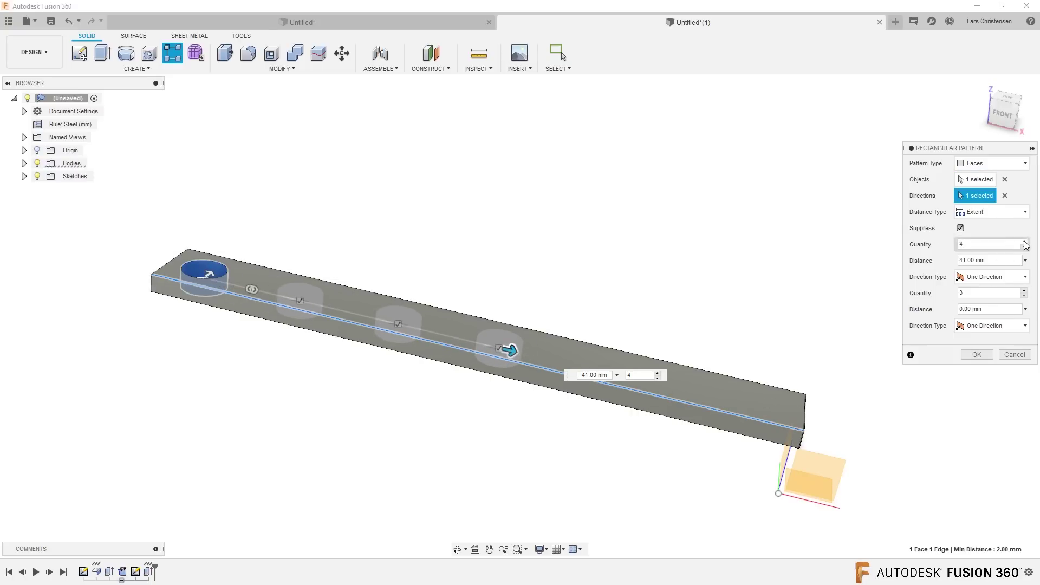
{"action": "left_click", "coordinate": [1024, 242]}
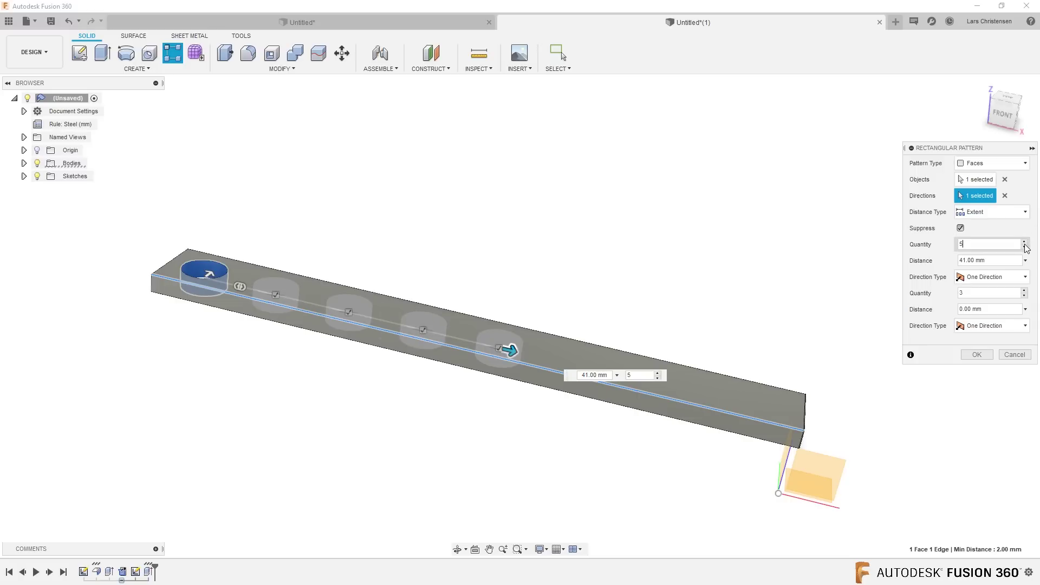
{"action": "left_click", "coordinate": [1024, 242]}
{"action": "left_click", "coordinate": [1024, 242]}
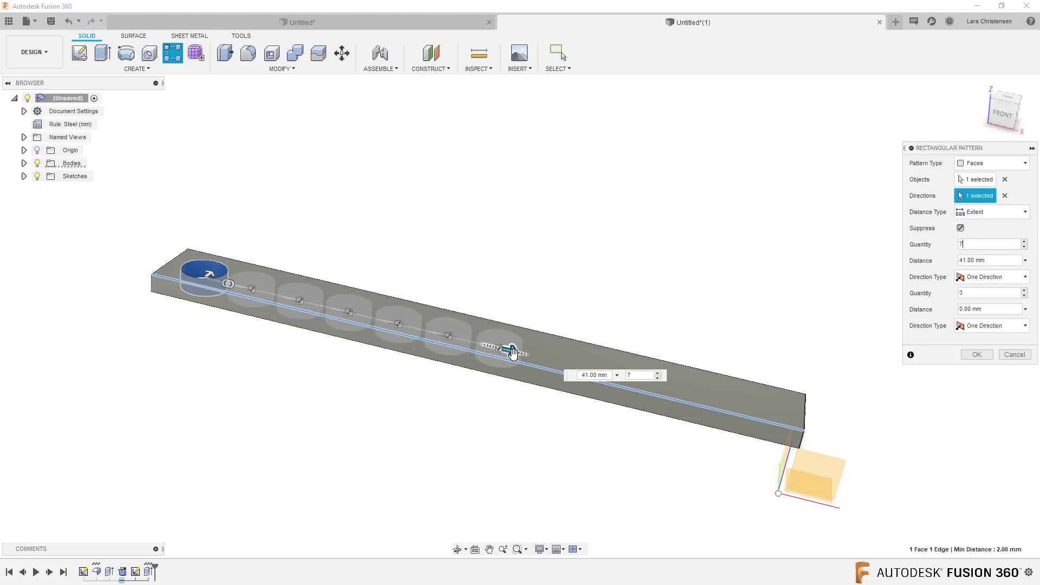
{"action": "left_click_drag", "start_coordinate": [511, 350], "coordinate": [761, 410]}
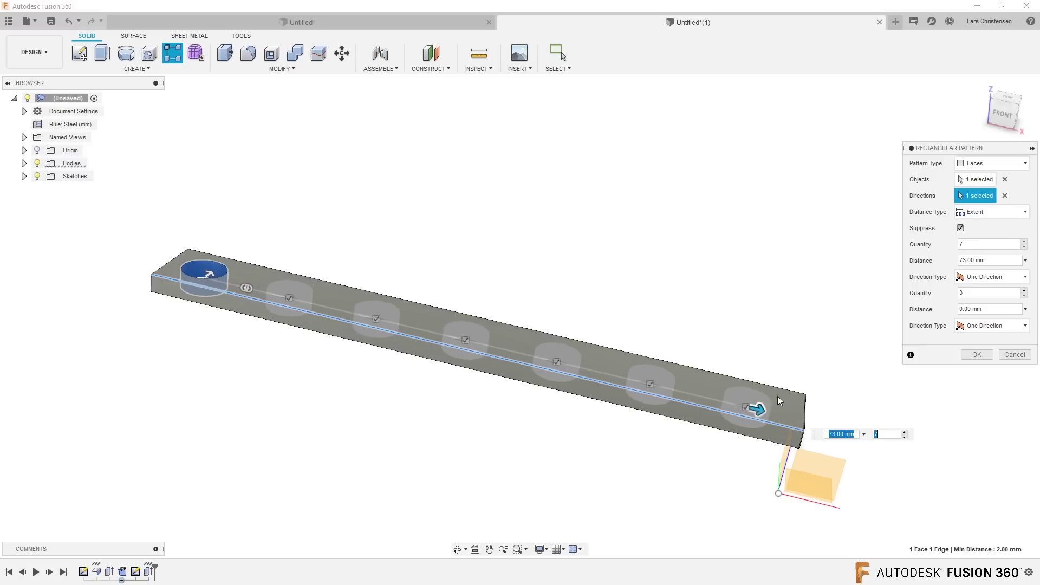
{"action": "left_click", "coordinate": [1025, 242]}
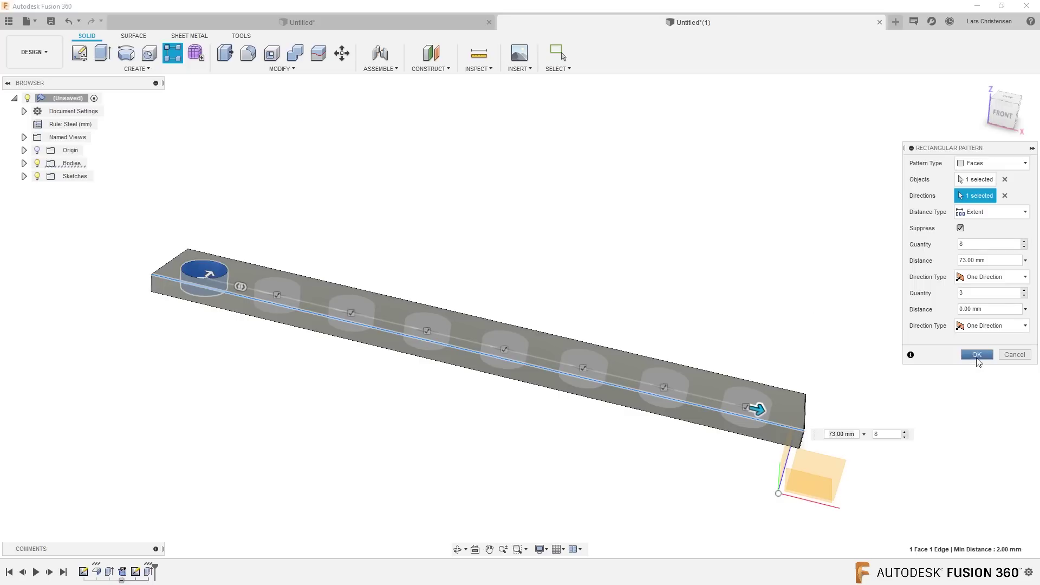
{"action": "left_click", "coordinate": [976, 355]}
{"action": "middle_click_drag", "start_coordinate": [448, 395], "coordinate": [540, 191], "text": "shift"}
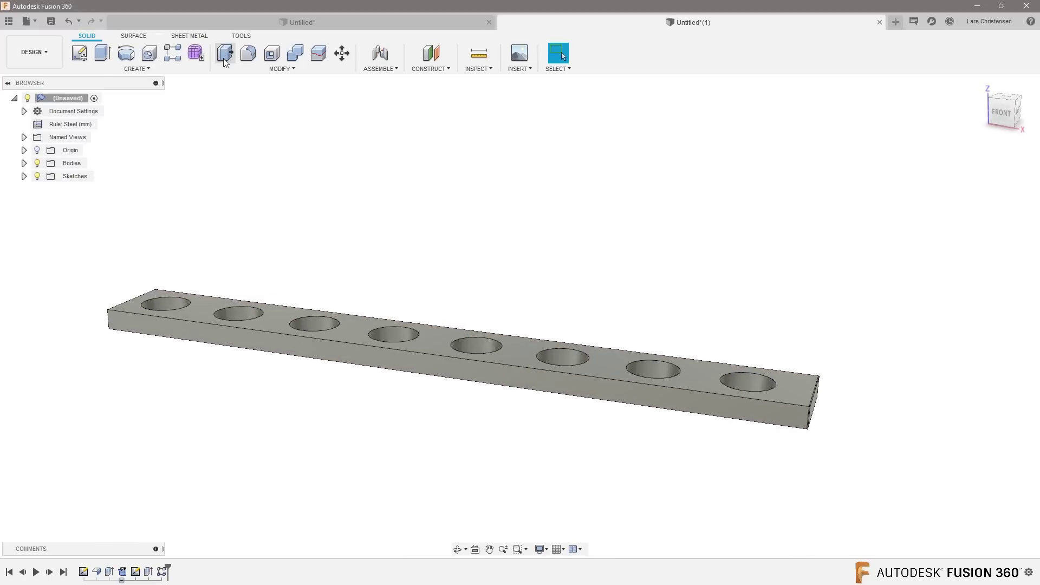
Step: Refold the holed flat strip with Sheet Metal's Refold Faces into the split ring, then review the timeline
{"action": "left_click", "coordinate": [198, 37]}
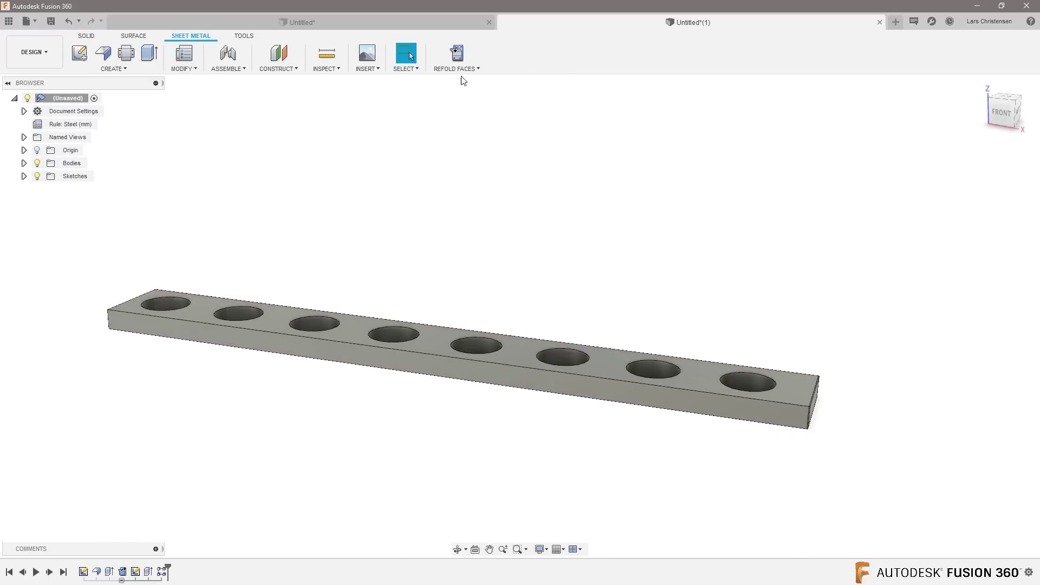
{"action": "left_click", "coordinate": [456, 58]}
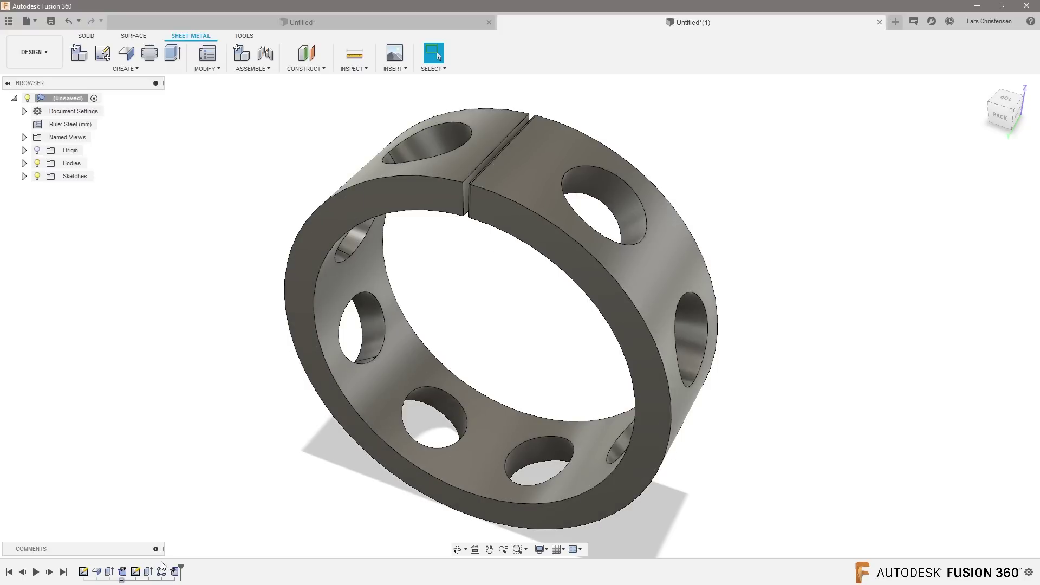
{"action": "mouse_move", "coordinate": [182, 570]}
{"action": "left_mouse_down"}
{"action": "mouse_move", "coordinate": [168, 570]}
{"action": "mouse_move", "coordinate": [182, 570]}
{"action": "left_mouse_up"}
{"action": "scroll", "coordinate": [227, 419], "scroll_direction": "down", "scroll_amount": 2}
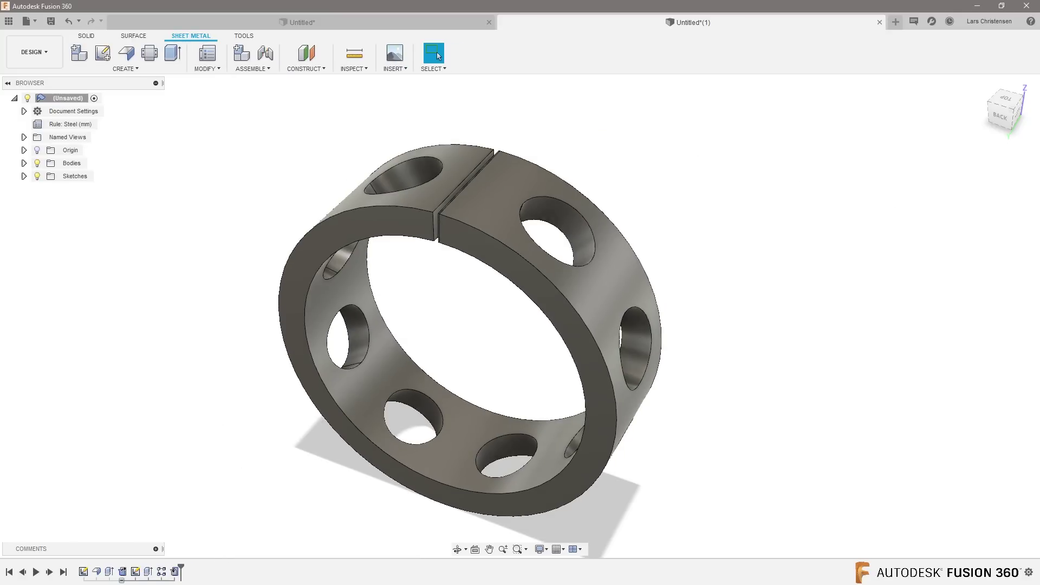